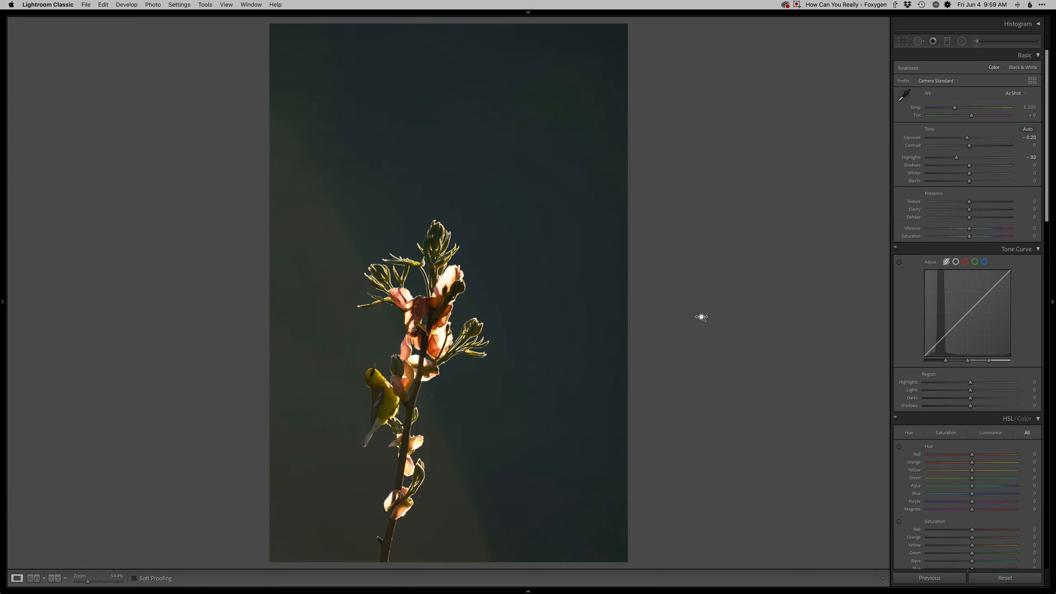
Step: Set the photo's highlights to −60, shadows to +70 and blacks to −30
key(minus)
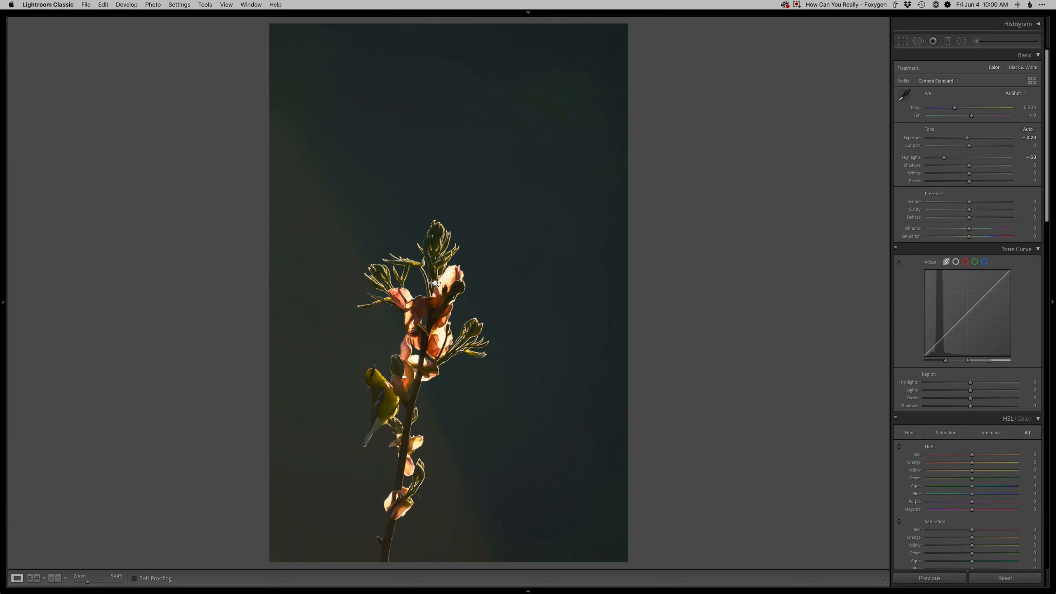
key(plus)
key(plus)
key(plus)
key(plus)
key(plus)
key(plus)
key(period)
key(period)
key(minus)
key(minus)
key(minus)
key(minus)
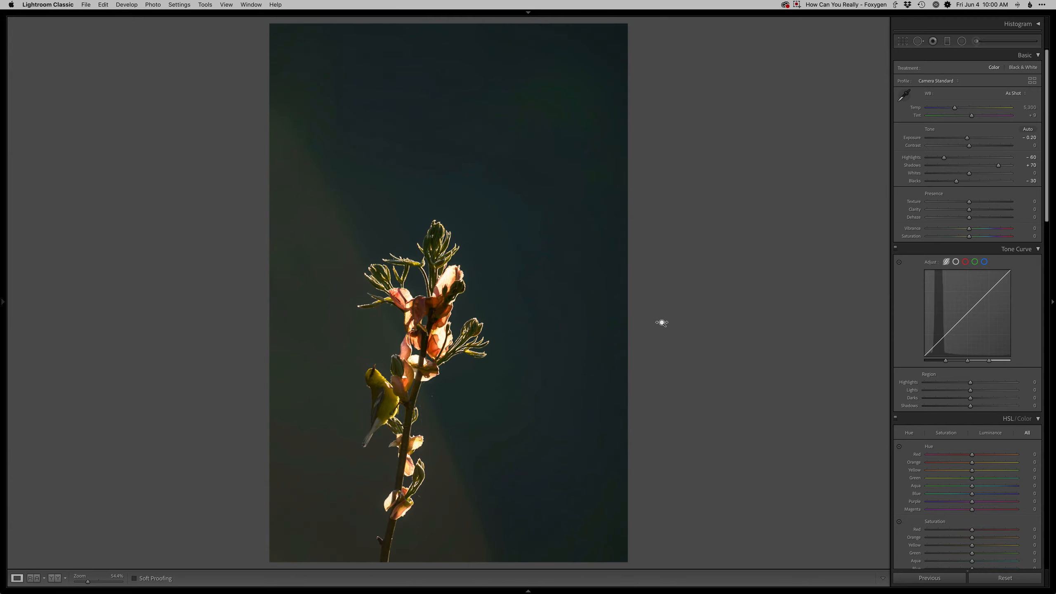
Step: Raise the shadows to +80, set the white balance to 5,700 with tint +15, and lower the exposure to −0.70
key(comma)
key(plus)
key(plus)
key(period)
key(minus)
key(minus)
key(minus)
key(minus)
key(minus)
key(minus)
key(minus)
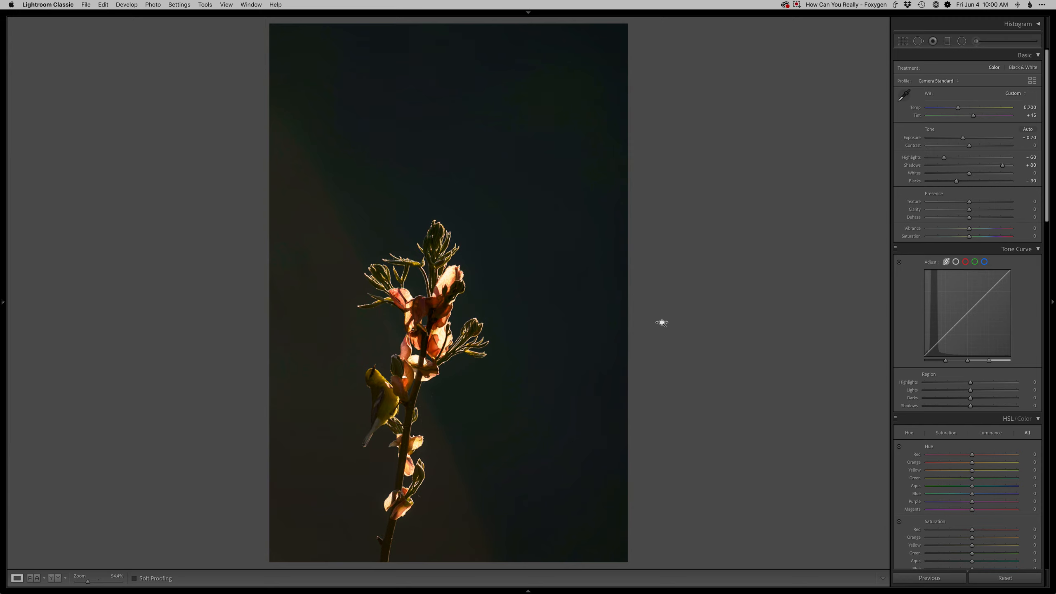
Step: Darken the photo further with exposure −1.00, highlights −70 and blacks −50
key(minus)
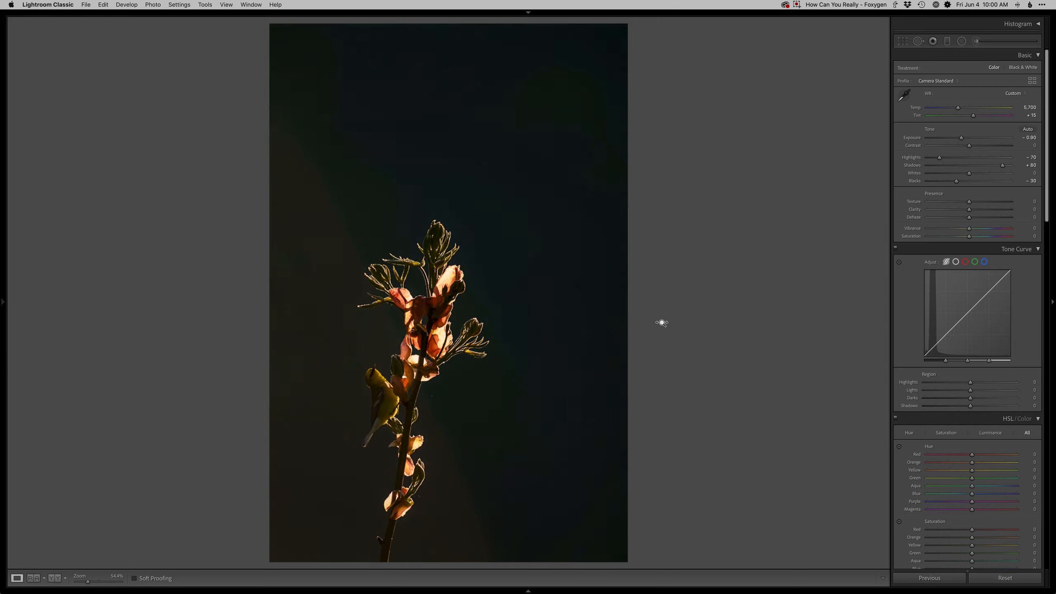
key(minus)
key(minus)
key(minus)
key(minus)
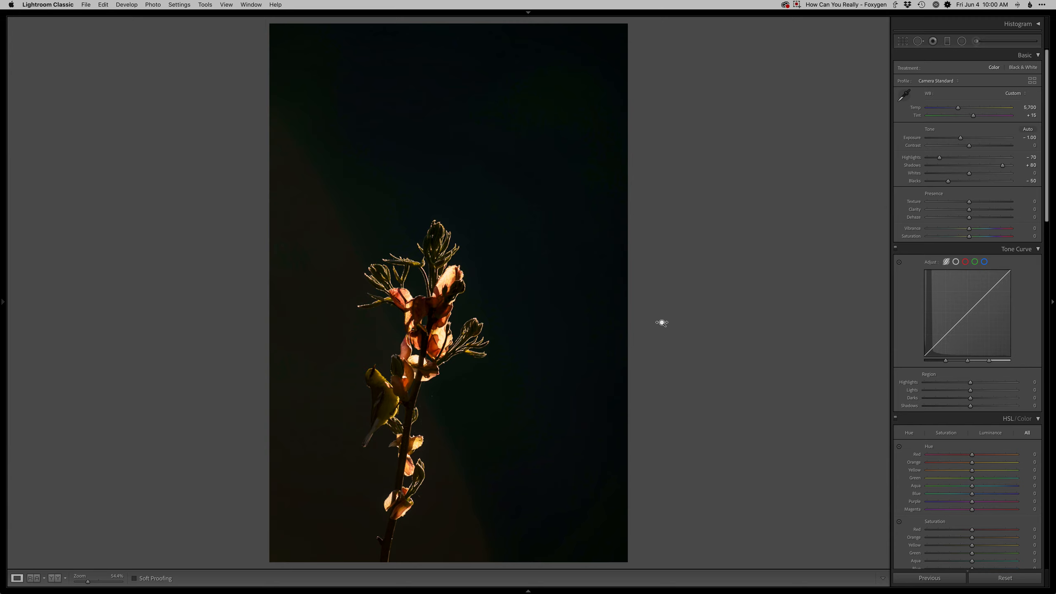
Step: Open the photo in Photoshop as a smart object and duplicate it as an independent smart object layer
key(alt)
key(alt+super+e)
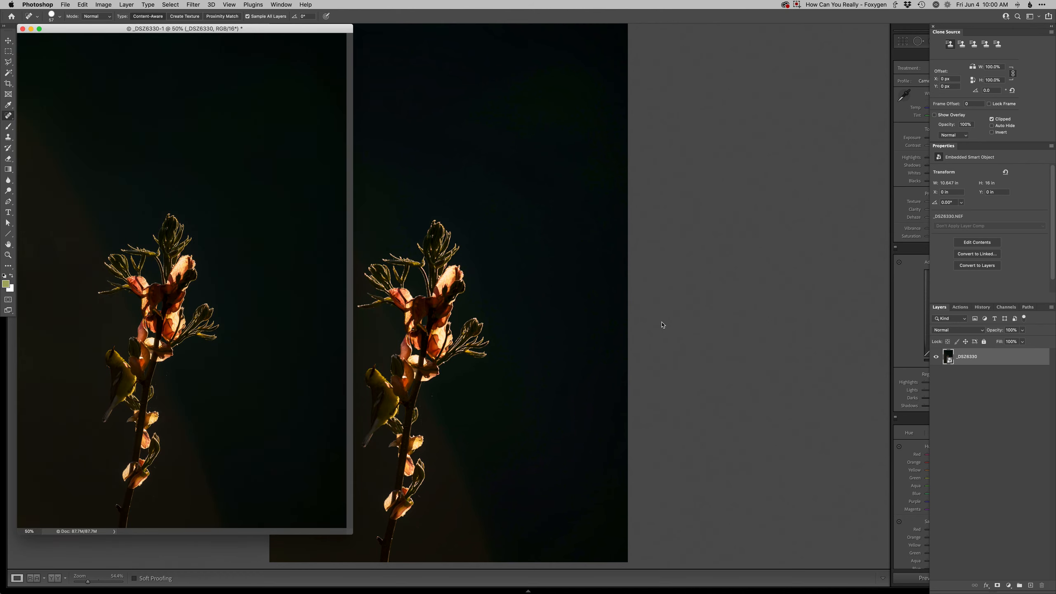
key(super+j)
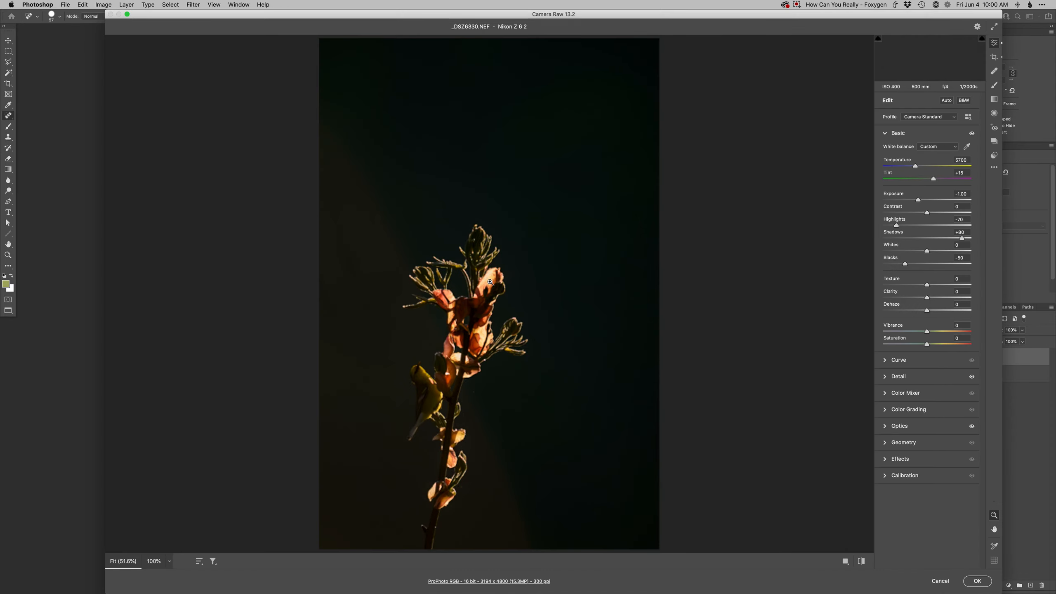
Step: Raise the duplicate's raw exposure above zero and hide the brightened layer behind a black mask
click(933, 200)
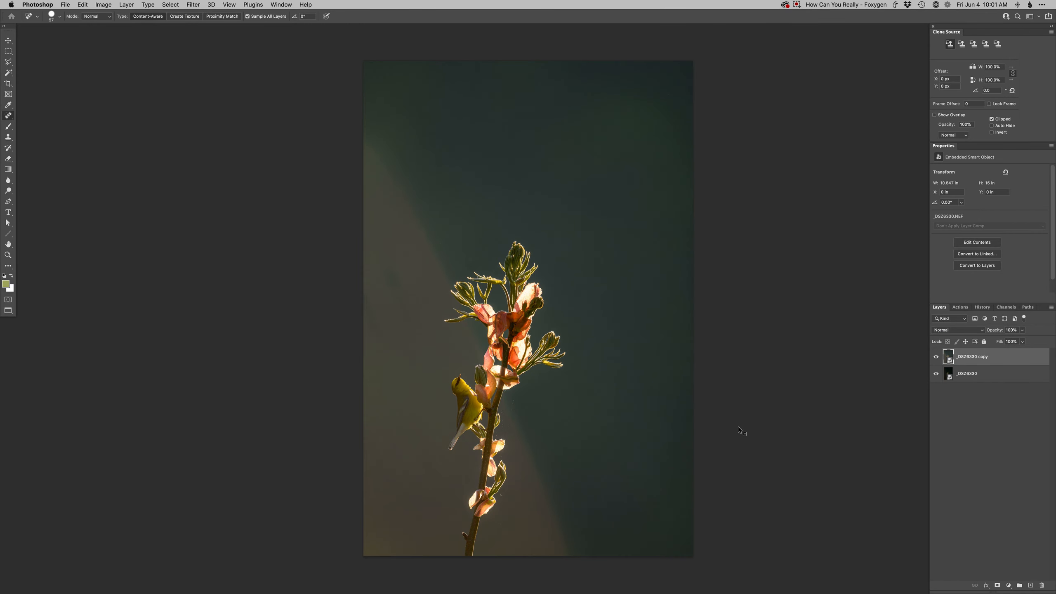
key(super+alt+m)
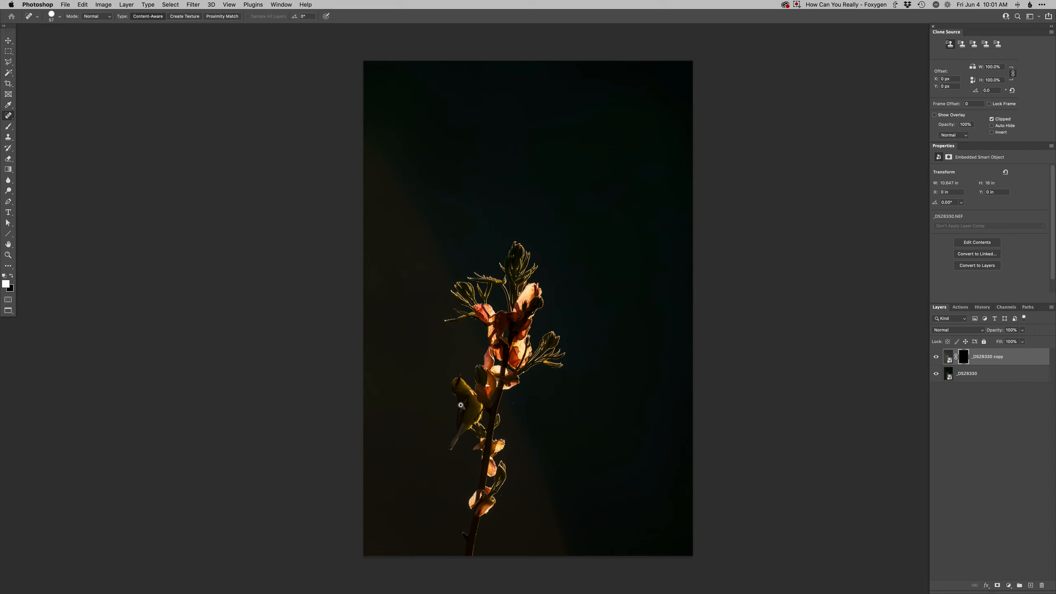
Step: Paint white with a small brush on the copy's layer mask along the bird's beak and upper back edge
super+click(460, 405)
super+click(459, 401)
drag(476, 413, 489, 428)
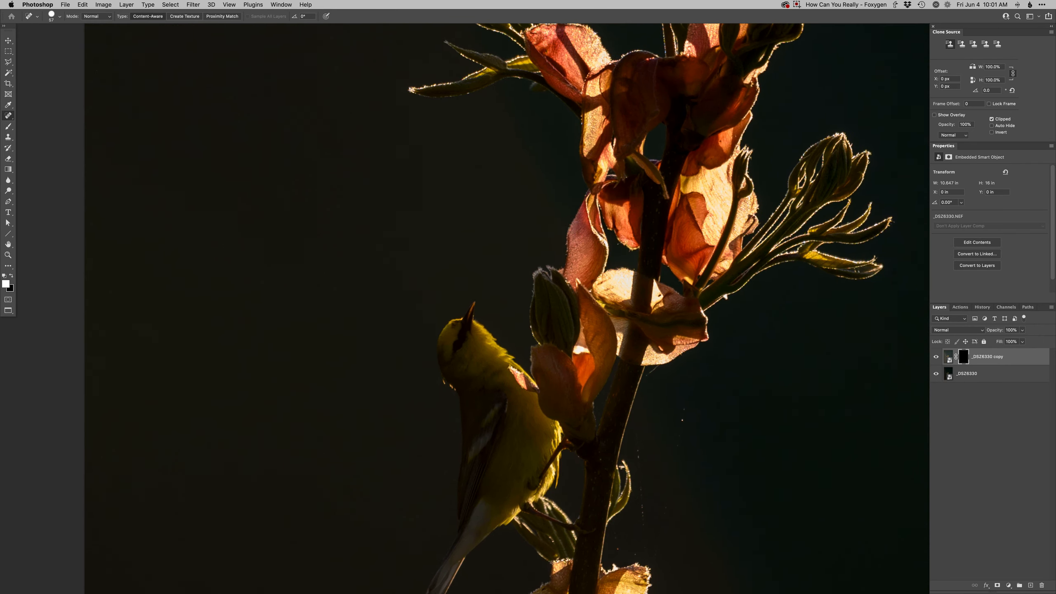
key(b)
right_click(470, 363)
click(524, 435)
mouse_move(462, 347)
mouse_down()
mouse_move(482, 287)
mouse_move(466, 318)
mouse_move(480, 299)
mouse_up()
super+click(461, 336)
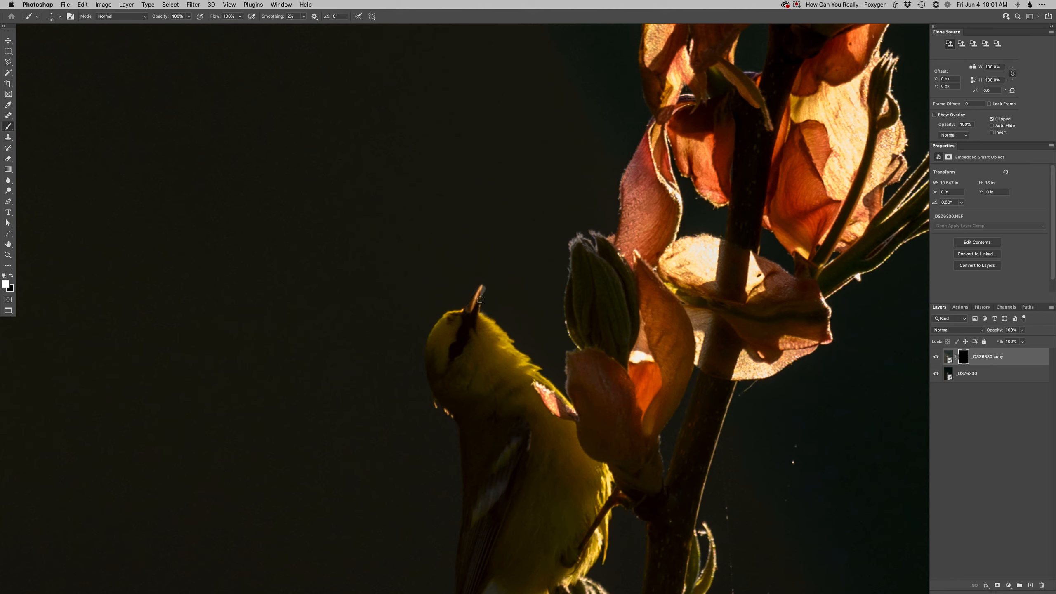
key(x)
key(x)
mouse_move(479, 320)
mouse_down()
mouse_move(519, 351)
mouse_move(501, 351)
mouse_move(544, 368)
mouse_move(521, 371)
mouse_move(547, 375)
mouse_move(529, 377)
mouse_move(576, 421)
mouse_move(530, 379)
mouse_up()
Step: Refine the mask edge around the bird's head and neck with a smaller brush, alternating white and black
key(x)
key(x)
key(x)
key(x)
key(x)
key(x)
key(x)
key(bracketleft)
key(bracketleft)
key(bracketleft)
key(bracketleft)
key(x)
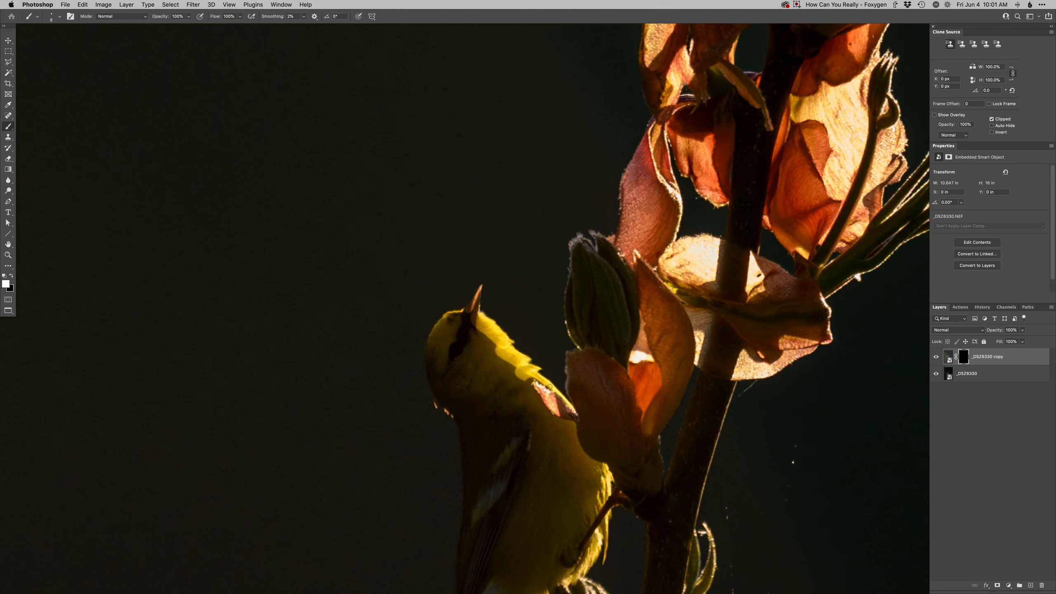
Step: Enlarge the brush and paint the mask along the bird's body edge beside the petals, correcting overspill in black
key(bracketright)
key(bracketright)
key(bracketright)
key(bracketright)
mouse_move(526, 379)
mouse_down()
mouse_move(552, 423)
mouse_move(544, 414)
mouse_move(570, 427)
mouse_move(596, 472)
mouse_move(559, 410)
mouse_move(571, 414)
mouse_move(571, 437)
mouse_move(537, 493)
mouse_move(549, 426)
mouse_up()
key(x)
key(x)
ctrl+alt+drag(585, 384, 596, 386)
key(x)
click(595, 377)
key(x)
key(x)
key(x)
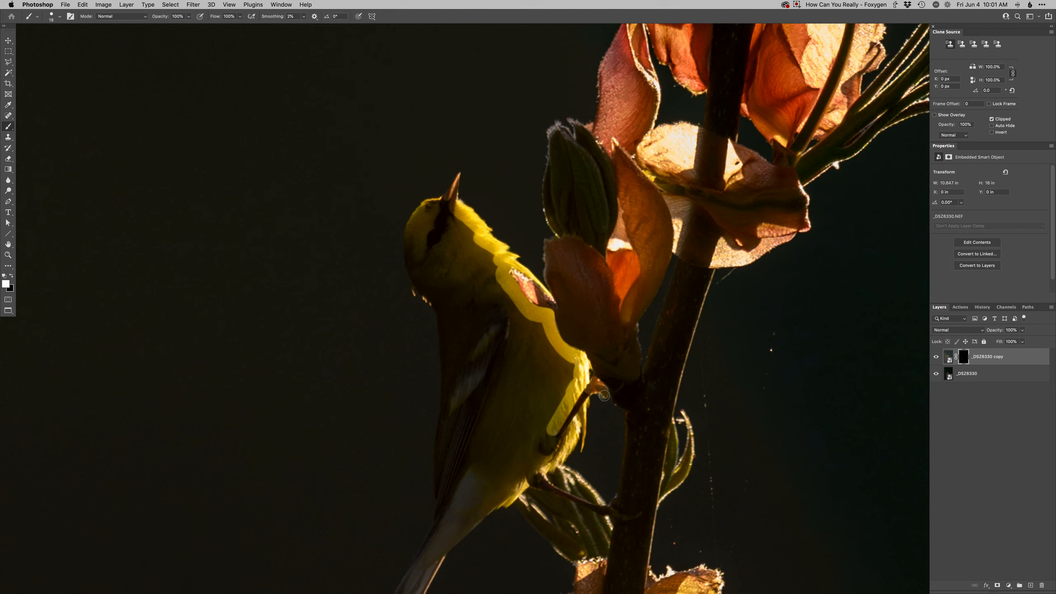
Step: Paint and clean up the mask around the bird's upper leg, belly edge and lower leg beside the stem
key(x)
key(x)
mouse_move(582, 393)
mouse_down()
mouse_move(591, 412)
mouse_move(579, 408)
mouse_move(585, 458)
mouse_move(576, 459)
mouse_move(576, 425)
mouse_move(538, 472)
mouse_move(562, 410)
mouse_up()
key(x)
key(x)
key(x)
key(x)
mouse_move(560, 413)
ctrl+alt+mouse_down()
mouse_move(551, 413)
mouse_move(628, 432)
ctrl+alt+mouse_up()
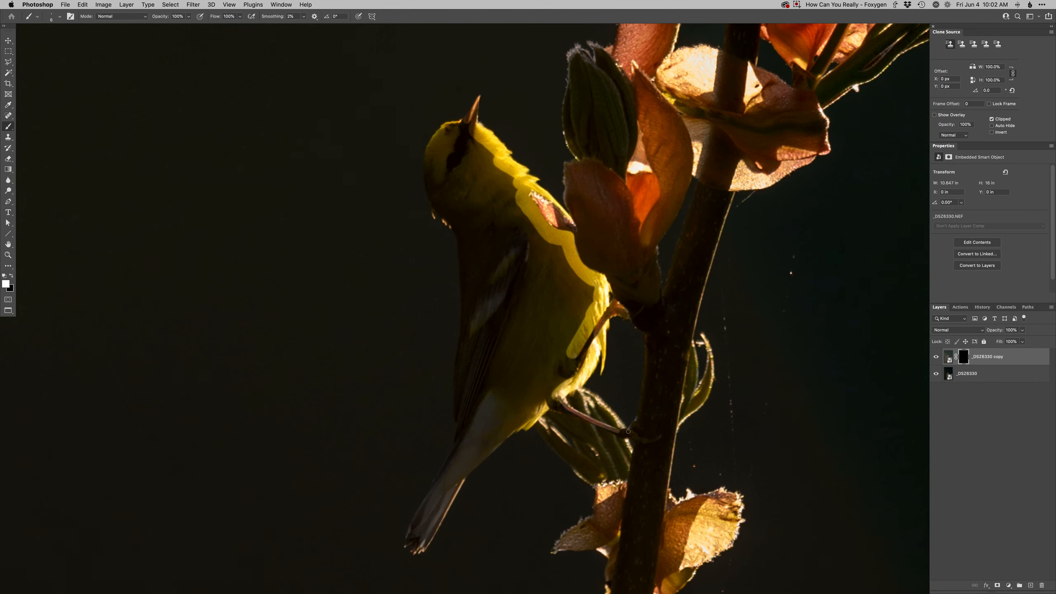
Step: Extend the mask along the lower leg and underside and paint the bird's tail, correcting the edges in black
key(x)
key(x)
key(x)
mouse_move(593, 423)
mouse_down()
mouse_move(538, 409)
mouse_move(502, 434)
mouse_move(562, 373)
mouse_move(598, 369)
mouse_move(583, 376)
mouse_move(580, 365)
mouse_move(531, 411)
mouse_move(488, 486)
mouse_move(499, 492)
mouse_move(482, 492)
mouse_move(488, 477)
mouse_move(474, 479)
mouse_move(477, 468)
mouse_move(537, 372)
mouse_up()
key(x)
key(x)
key(x)
key(x)
key(x)
click(479, 482)
key(x)
key(x)
key(x)
drag(495, 468, 540, 384)
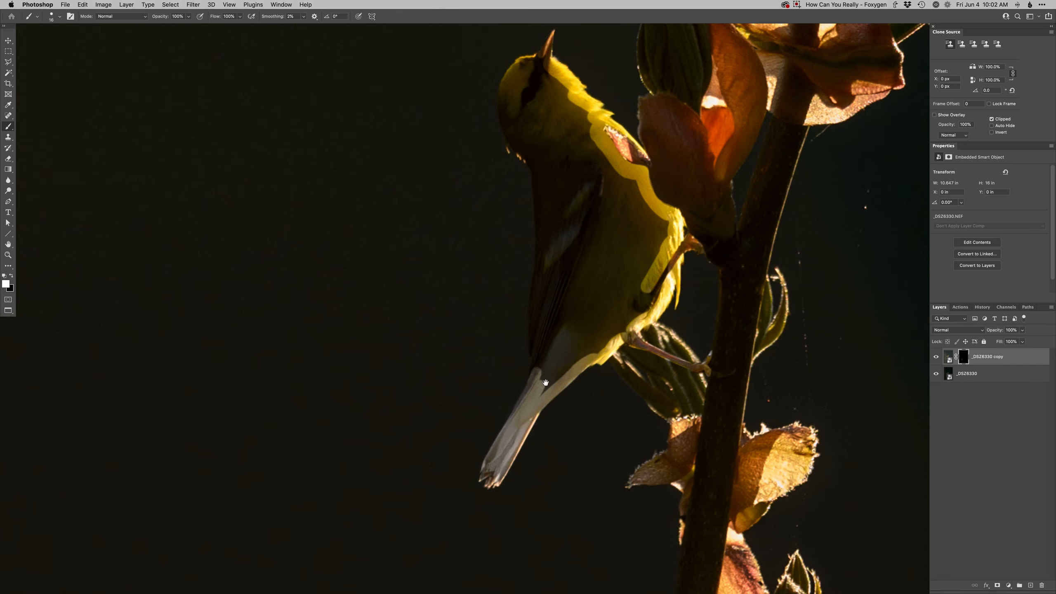
Step: Paint white on the mask up the outer edge of the bird's wing, from the tail to the throat
drag(507, 443, 475, 501)
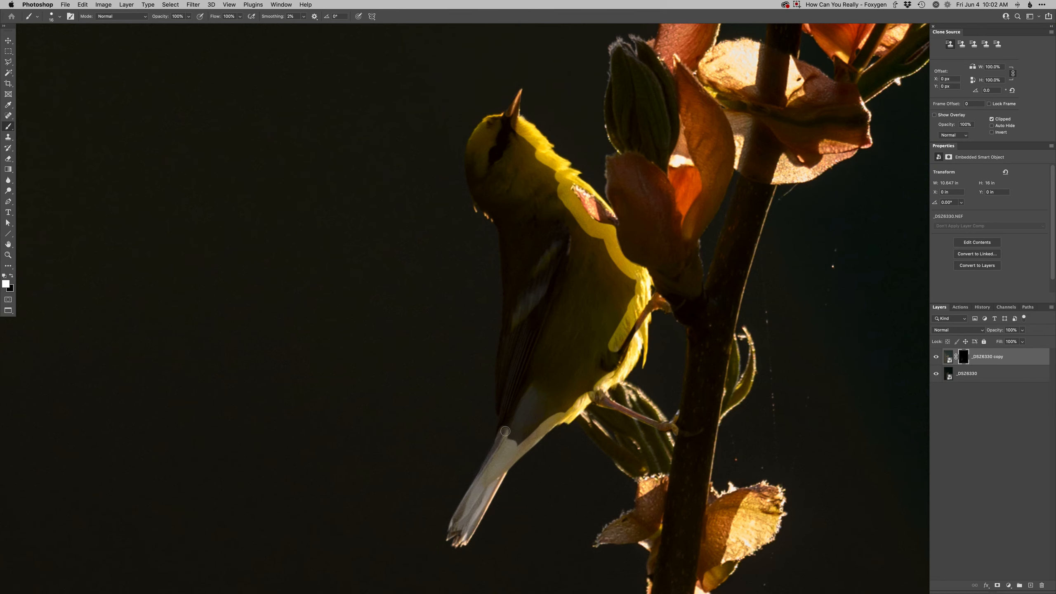
mouse_move(503, 433)
mouse_down()
mouse_move(511, 303)
mouse_move(503, 422)
mouse_move(500, 346)
mouse_move(477, 326)
mouse_move(494, 338)
mouse_move(483, 316)
mouse_up()
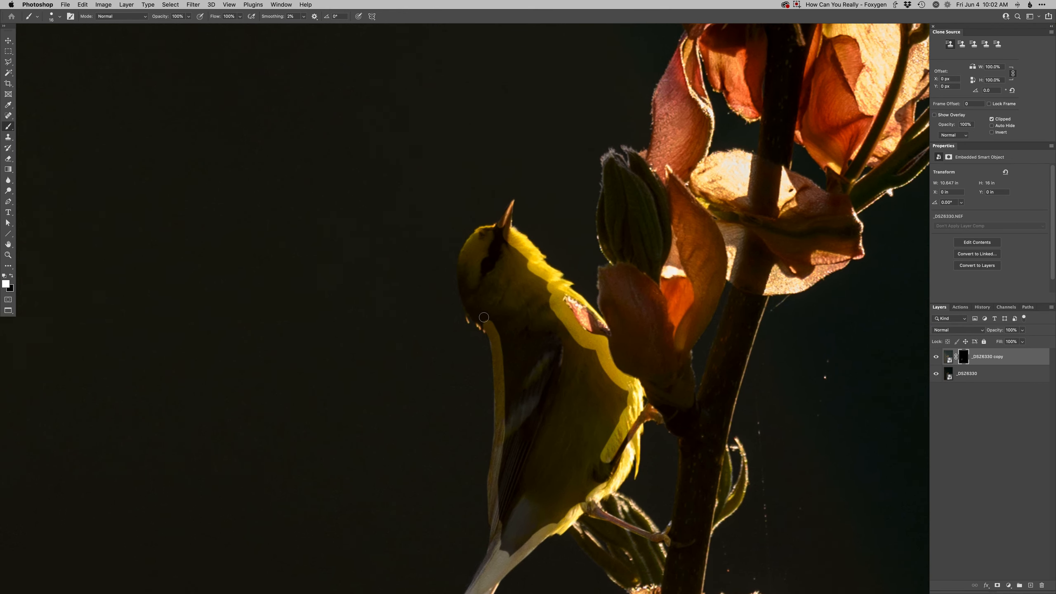
Step: Close the bird's outline on the mask by painting and refining the throat and face edge up to the beak
key(x)
key(x)
key(x)
key(x)
drag(472, 311, 461, 327)
key(x)
scroll(461, 333, up, 3)
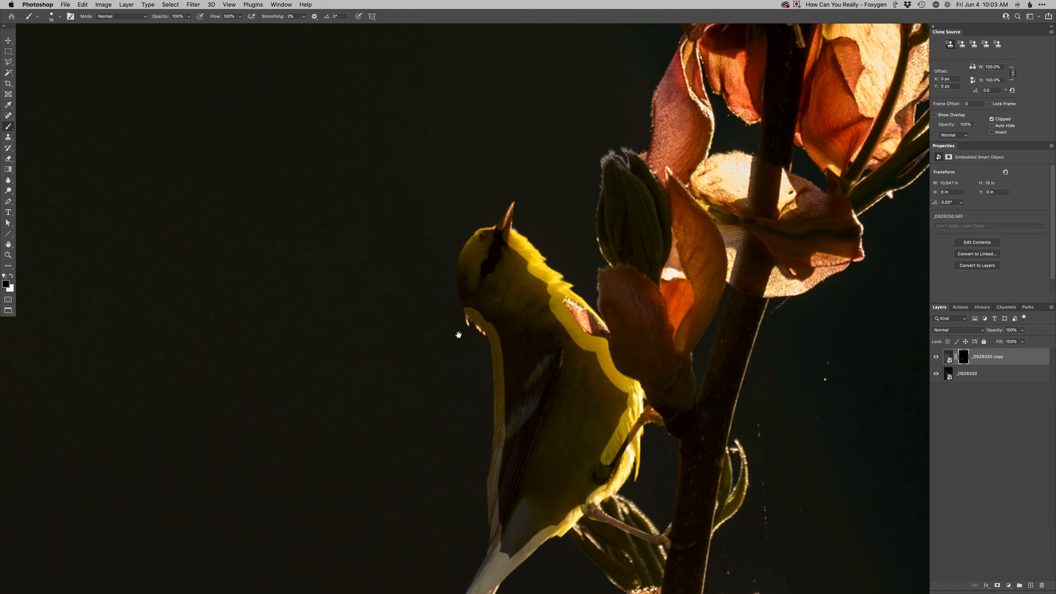
key(x)
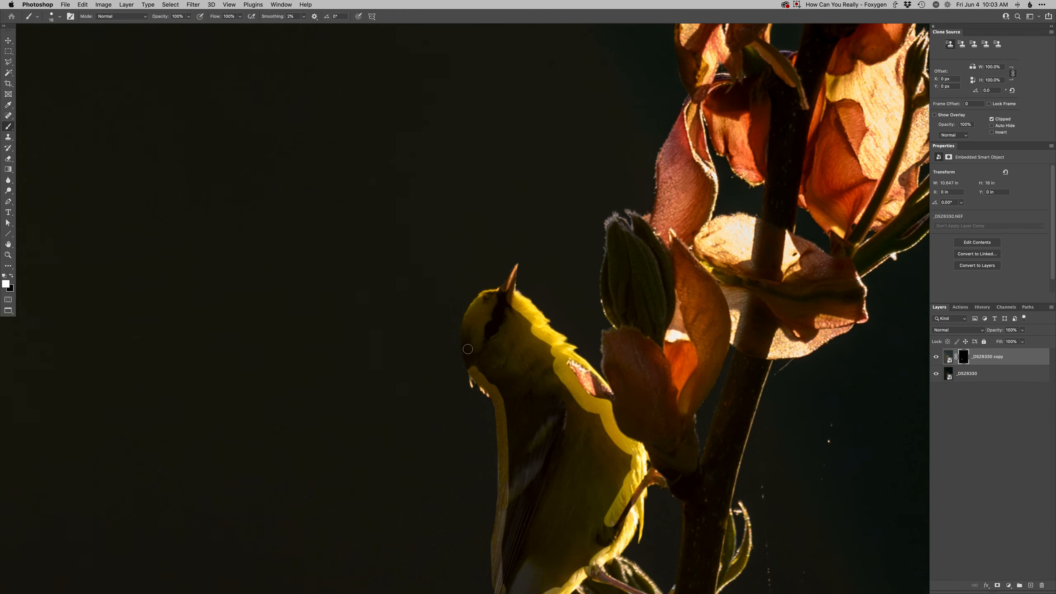
mouse_move(468, 350)
mouse_down()
mouse_move(470, 309)
mouse_move(503, 293)
mouse_up()
Step: Select the bird's unpainted interior in the mask view with the Magic Wand, fill it with white, and deselect
alt+click(965, 357)
key(w)
click(528, 439)
key(alt+BackSpace)
key(super+d)
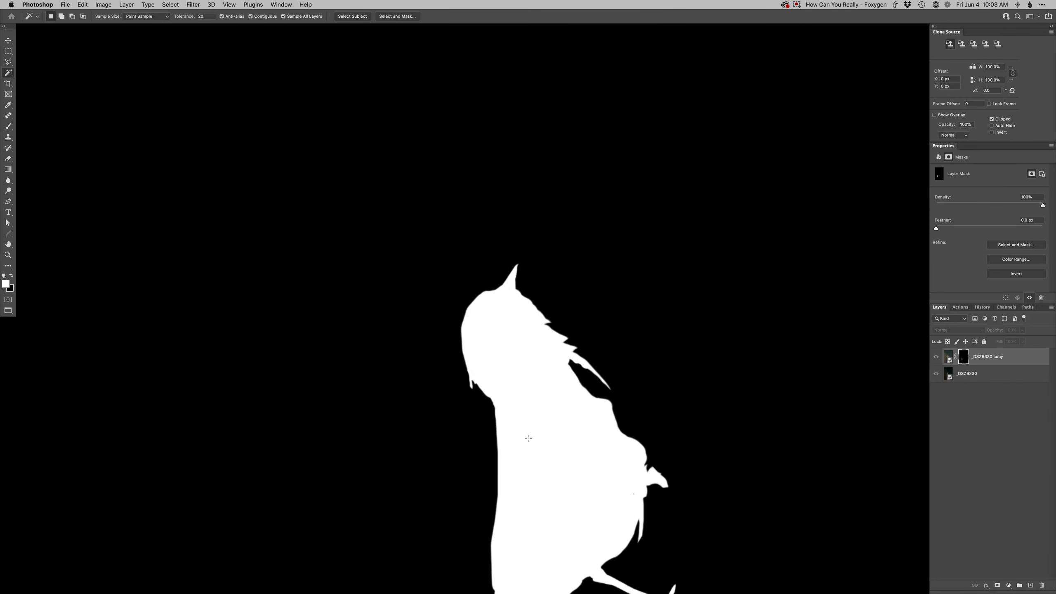
alt+click(964, 359)
drag(579, 418, 533, 324)
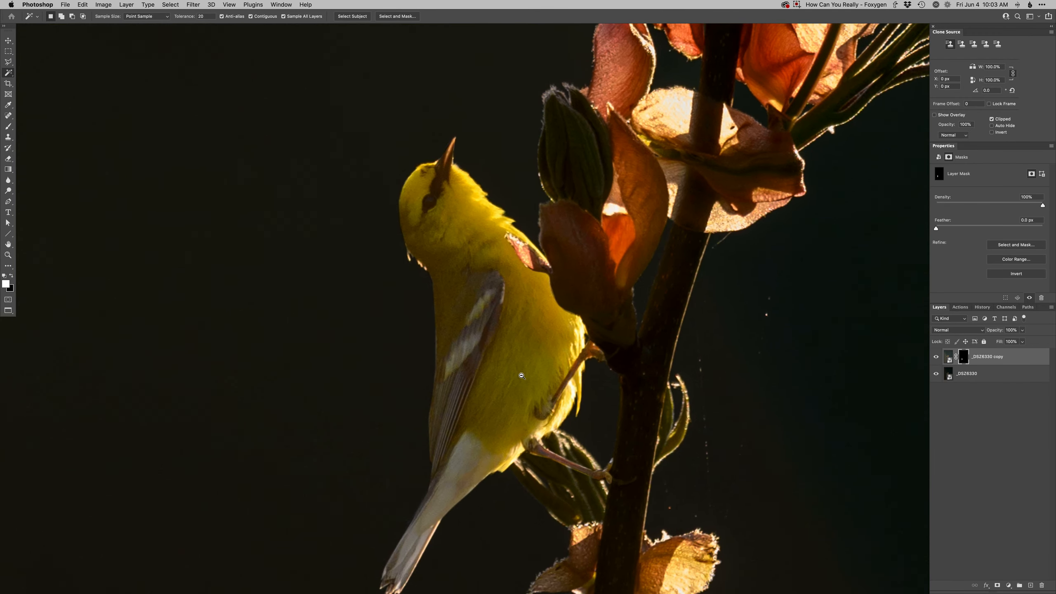
Step: Store the bird's mask on a Curves layer named "selection", hide that layer, and reselect the bright copy's mask
alt+click(523, 374)
super+click(965, 359)
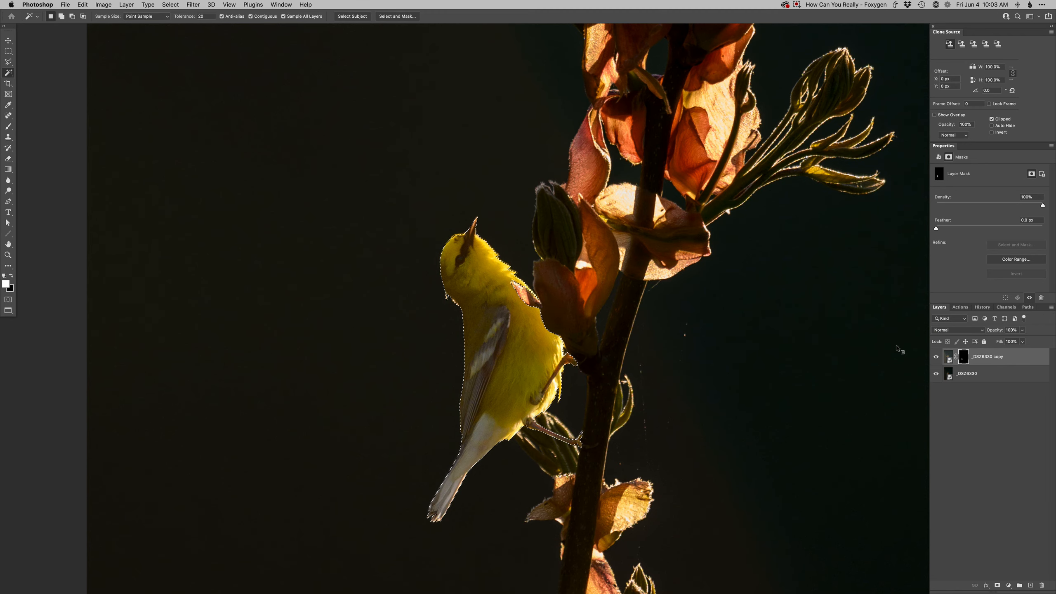
key(super+shift+n)
text(selection)
key(Return)
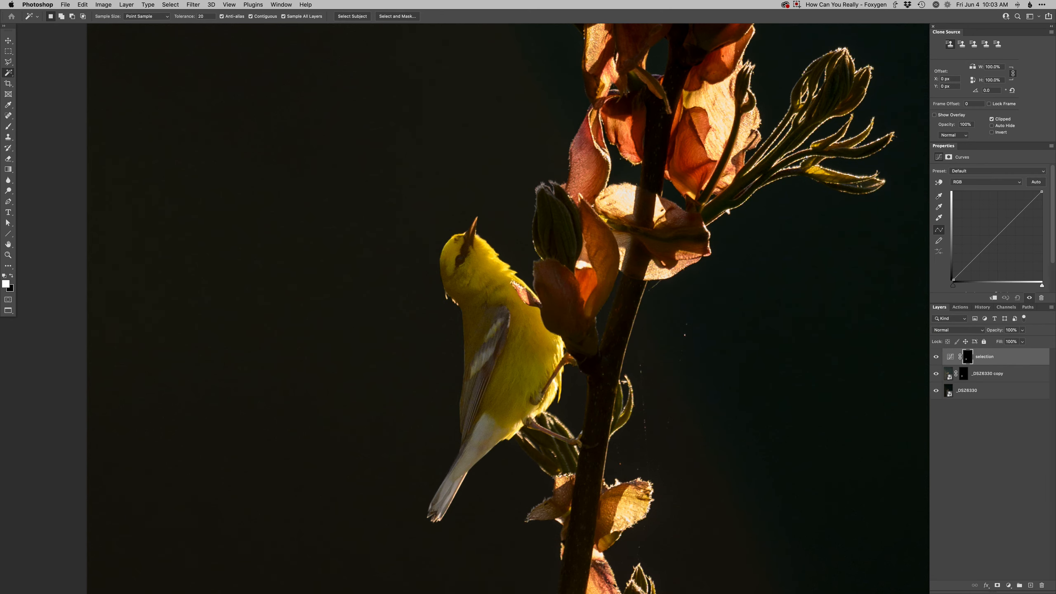
click(937, 357)
click(963, 374)
scroll(578, 381, down, 5)
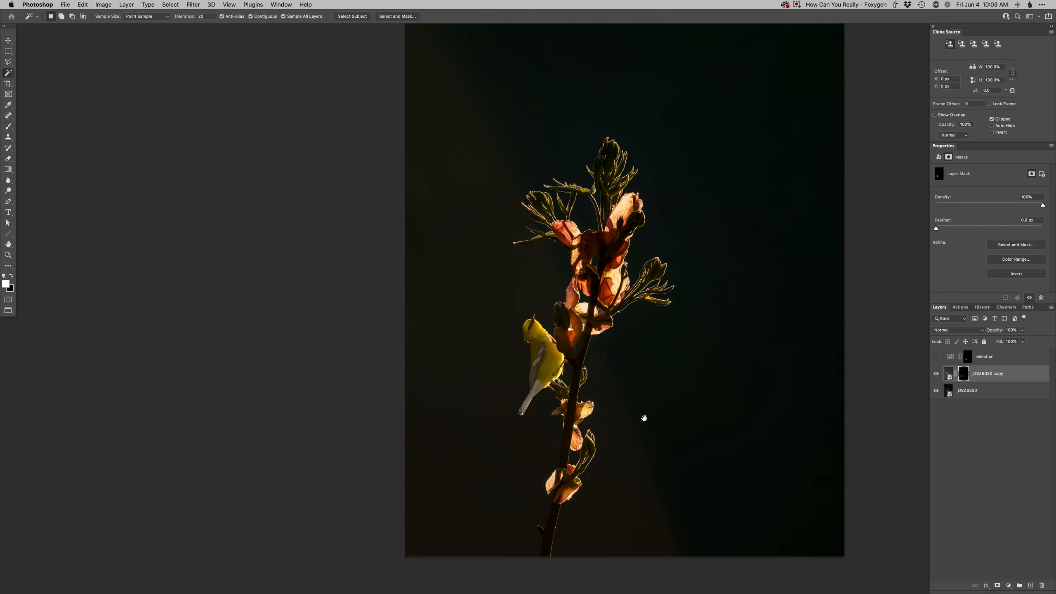
drag(651, 400, 645, 408)
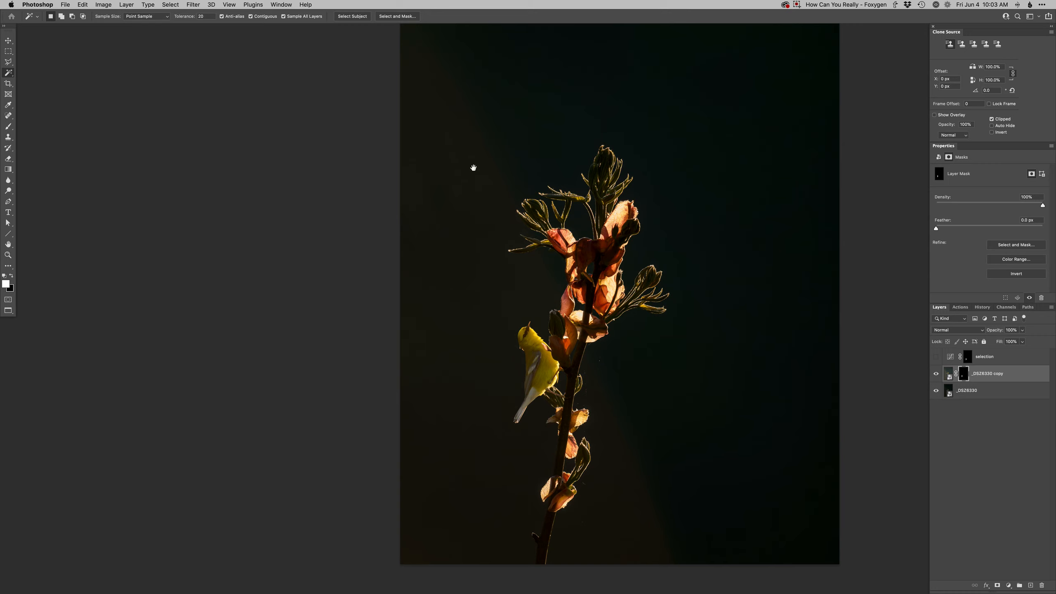
Step: Reopen the bright copy's raw settings, set its shadows to +42, and lower the blacks slightly
super+click(555, 318)
super+click(555, 319)
drag(555, 354, 561, 302)
key(super+minus)
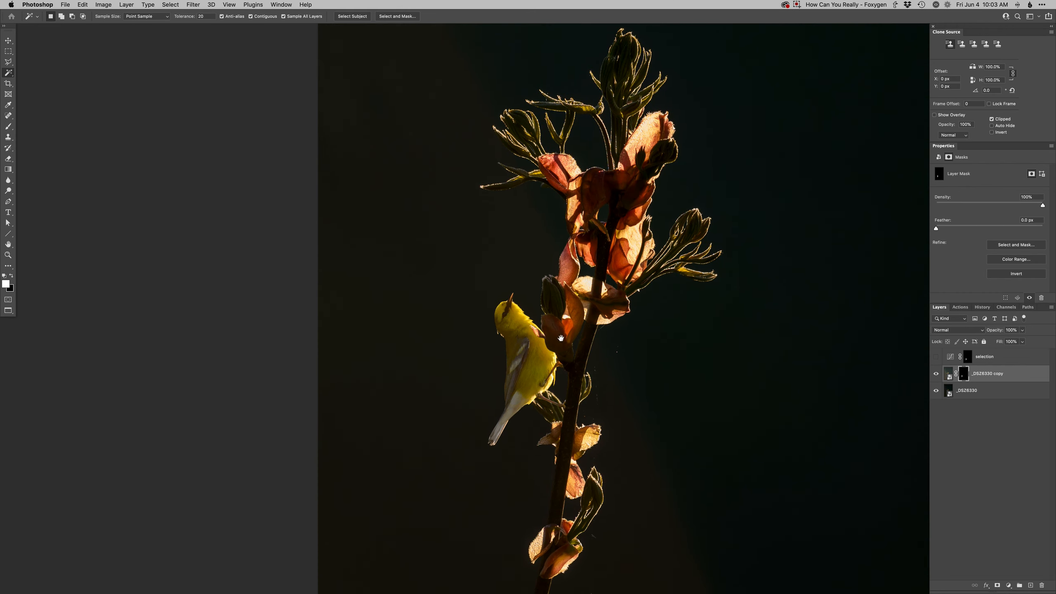
click(949, 376)
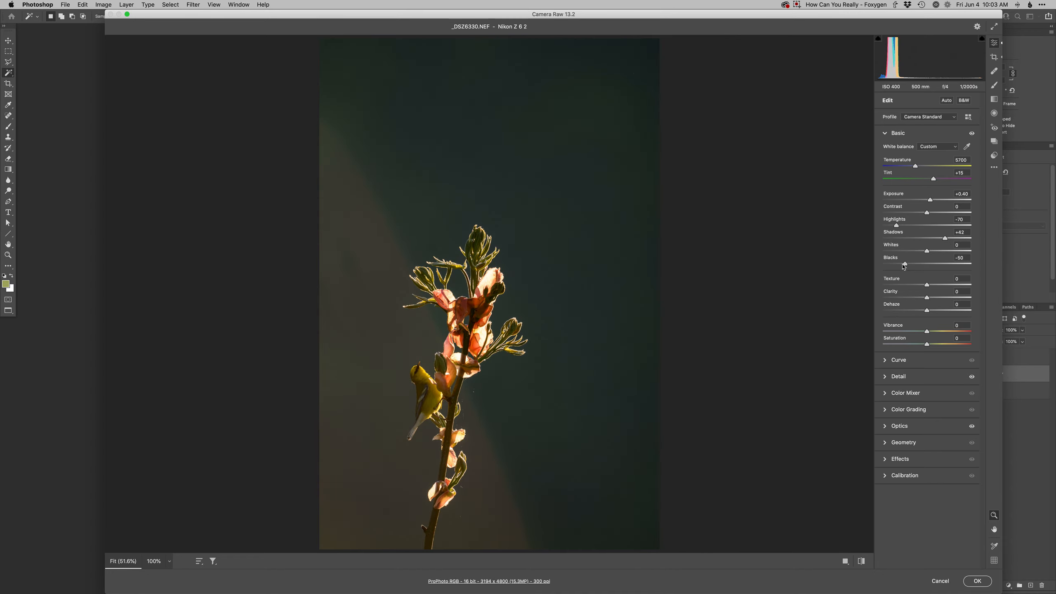
drag(903, 267, 901, 265)
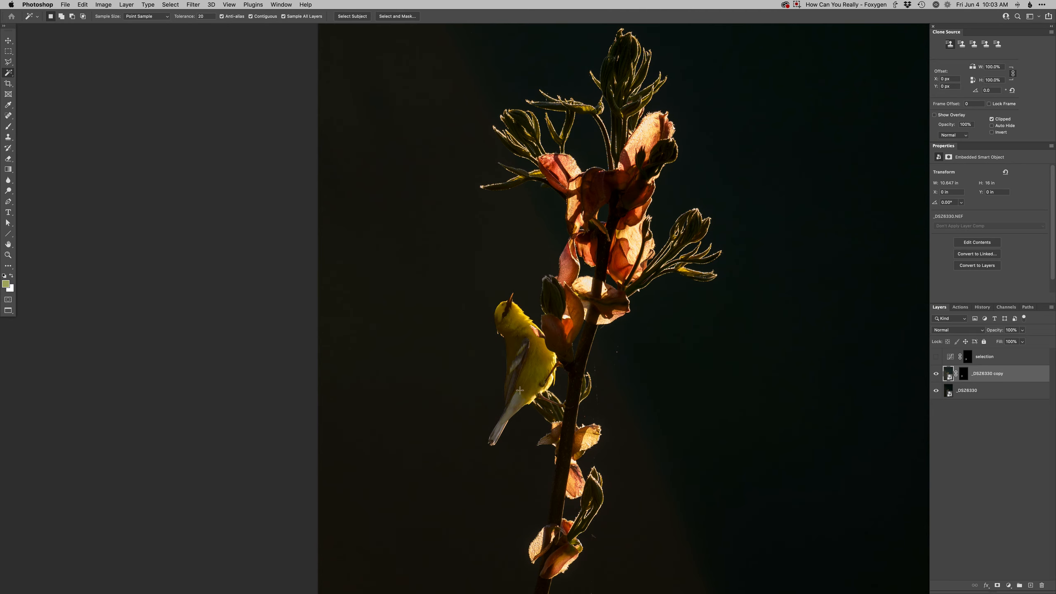
Step: Pick a larger brush preset, reduce its size, and brush white on the bright copy's mask over the top bud
alt+click(538, 399)
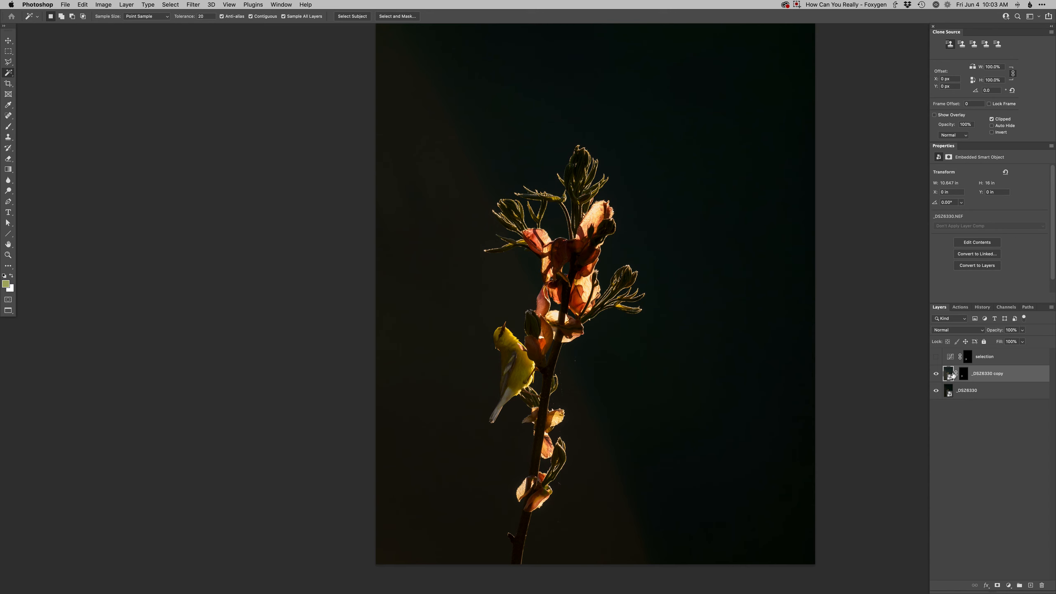
click(964, 374)
key(b)
key(d)
super+click(554, 257)
mouse_move(574, 257)
mouse_down()
mouse_move(579, 318)
mouse_move(559, 308)
mouse_move(571, 301)
mouse_up()
right_click(579, 317)
double_click(590, 388)
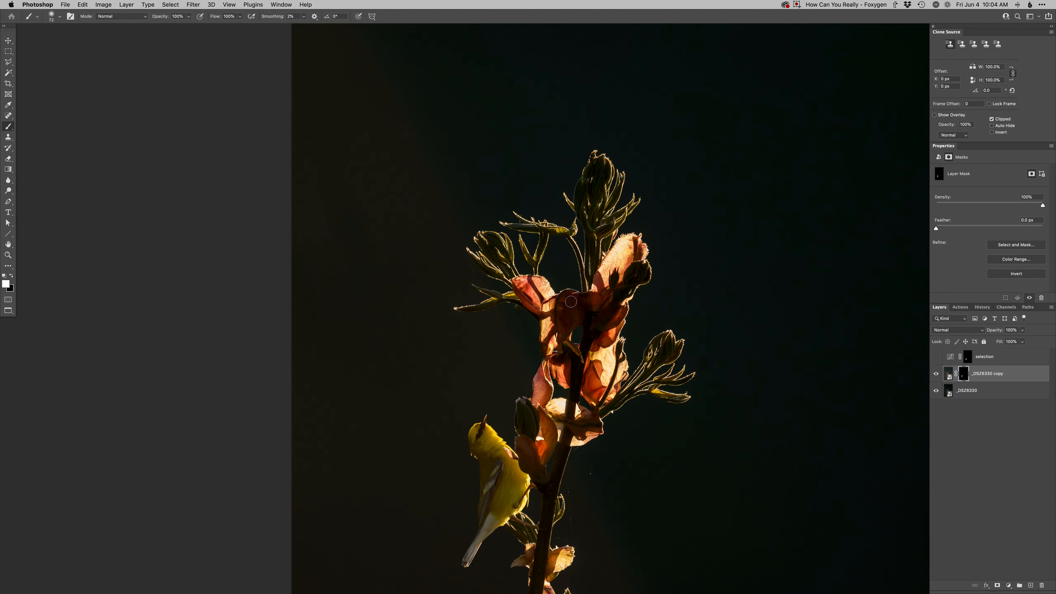
key(bracketleft)
key(bracketleft)
key(bracketleft)
key(bracketleft)
drag(590, 201, 595, 201)
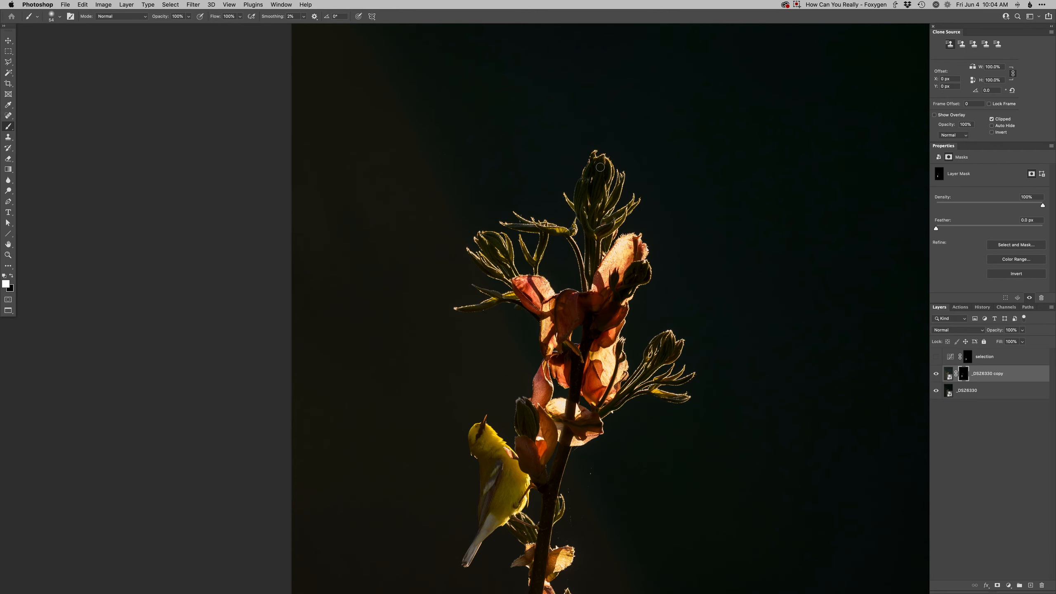
Step: Brush white on the bright copy's mask over the top bud's outer leaves, undoing the stray strokes
scroll(604, 162, down, 1)
scroll(601, 170, up, 3)
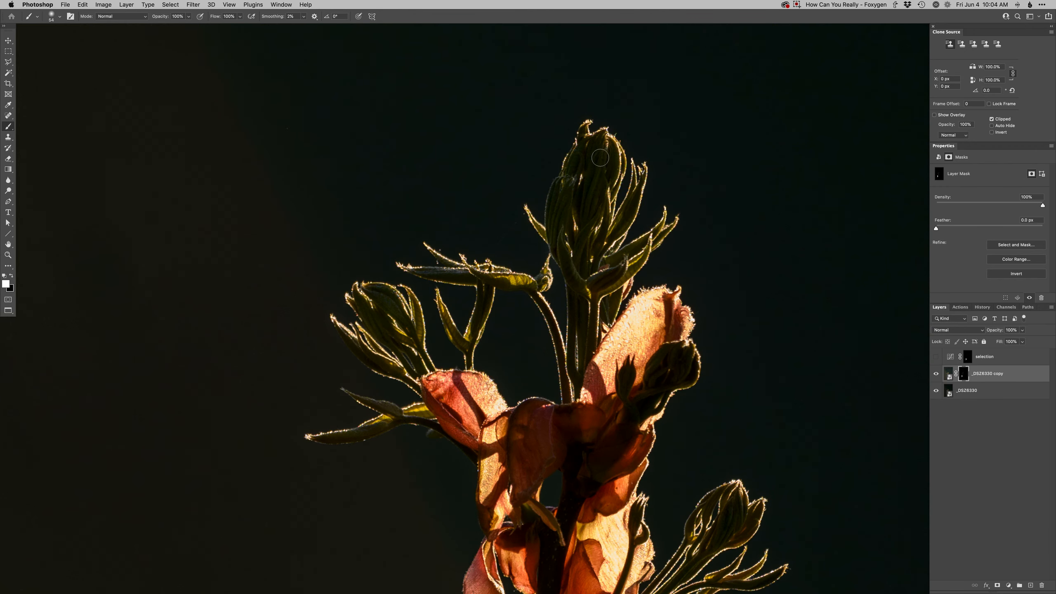
drag(632, 201, 603, 255)
key(super+z)
mouse_move(610, 158)
mouse_down()
mouse_move(582, 191)
mouse_move(606, 264)
mouse_up()
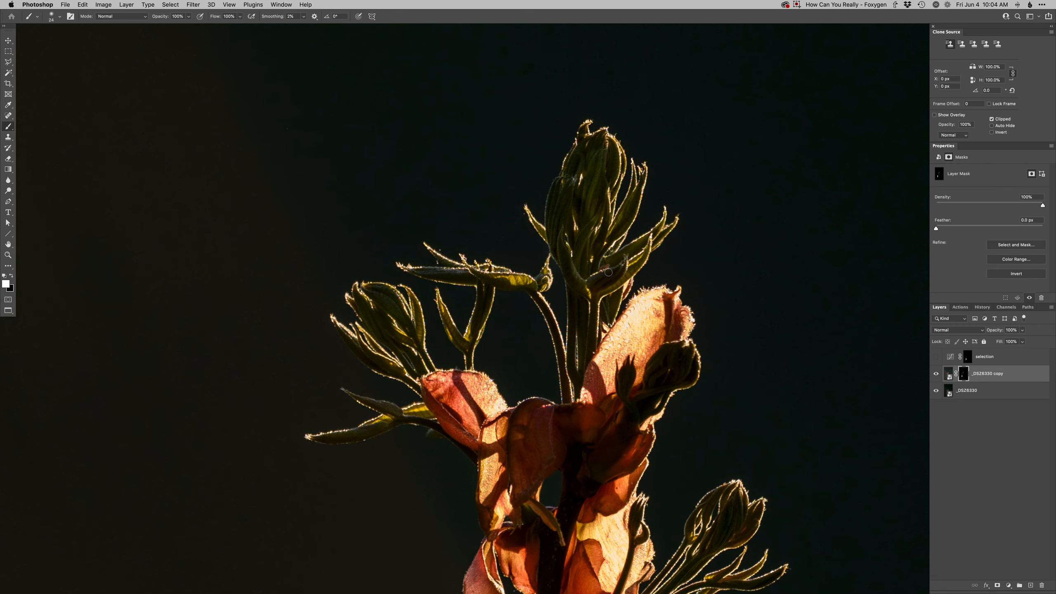
key(super+z)
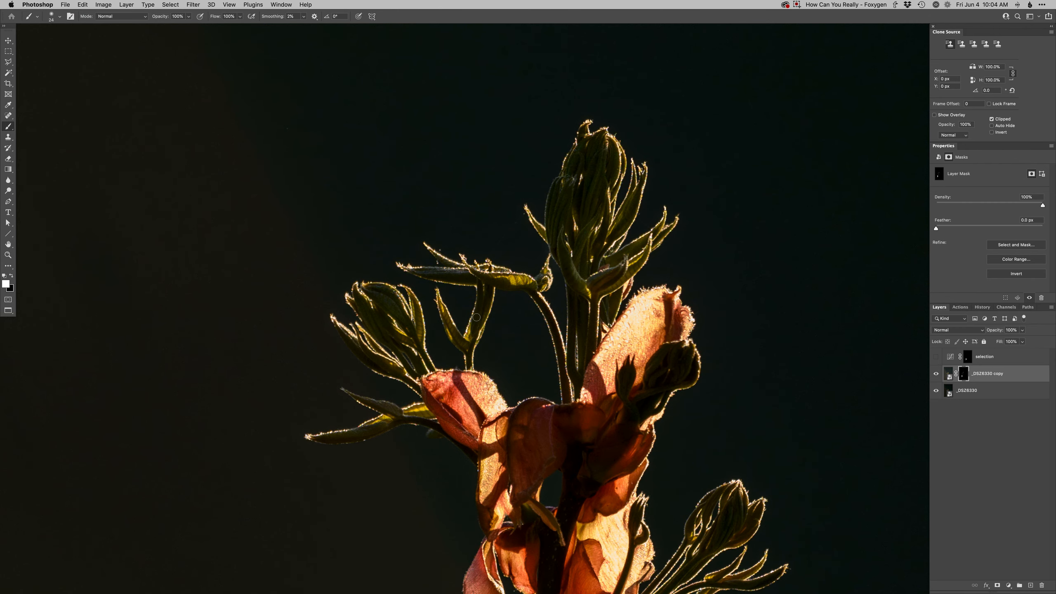
Step: Brush white on the bright copy's mask over the bud beside the upper petal and the right-hand bud cluster, adjusting the brush size
scroll(549, 274, down, 3)
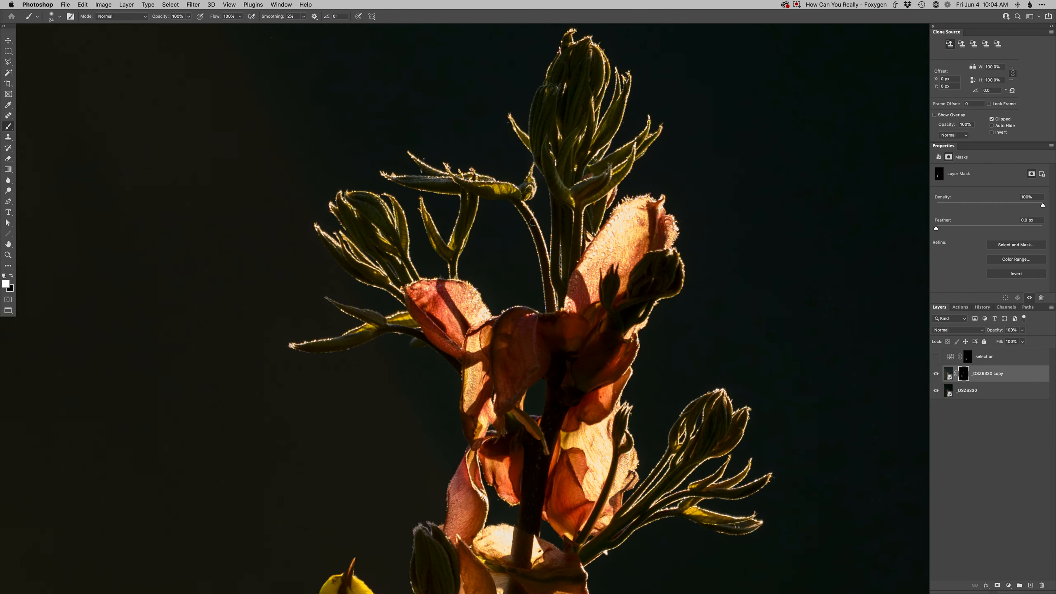
mouse_move(533, 222)
mouse_down()
mouse_move(556, 311)
mouse_move(543, 328)
mouse_move(579, 382)
mouse_move(651, 283)
mouse_up()
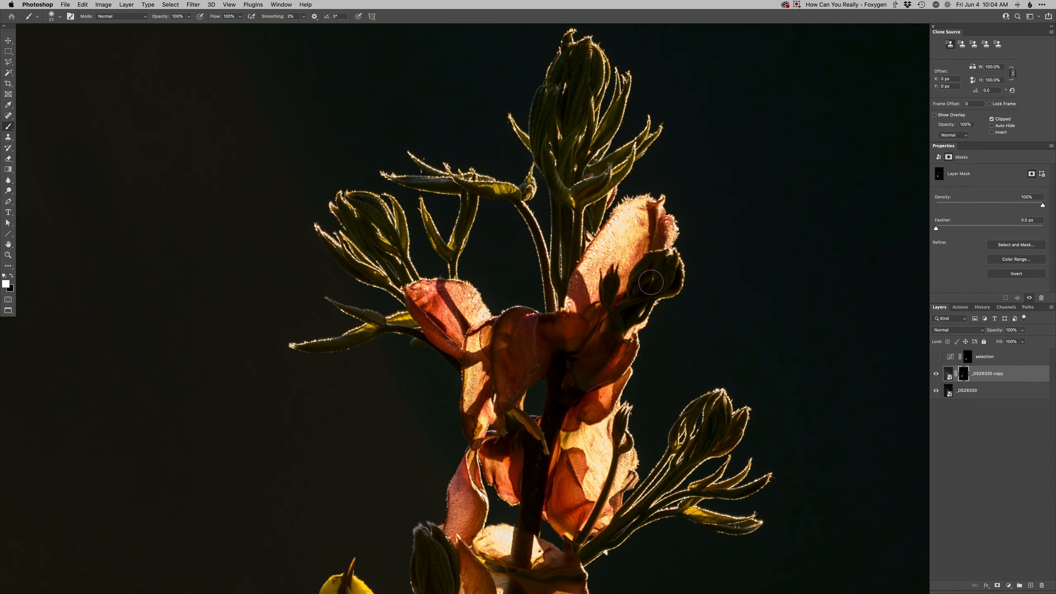
scroll(601, 362, down, 5)
drag(575, 385, 579, 438)
ctrl+alt+drag(700, 390, 685, 393)
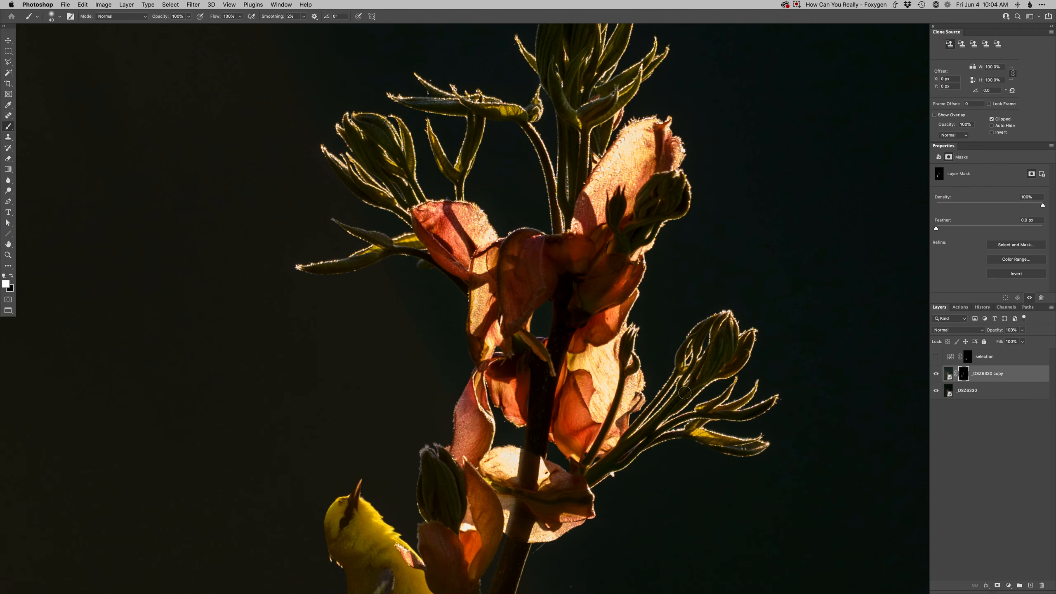
ctrl+alt+drag(515, 369, 536, 368)
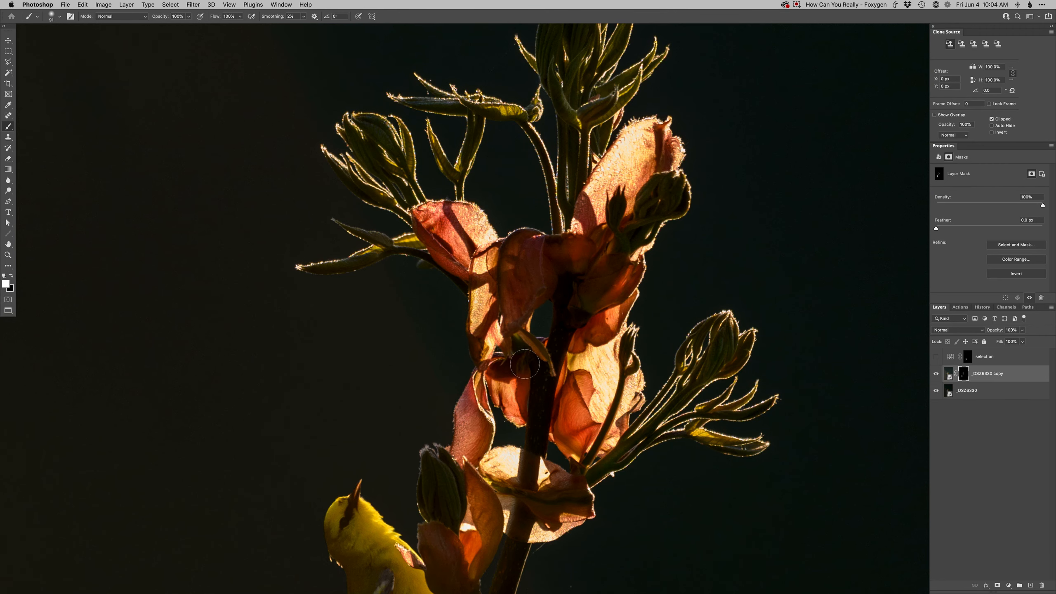
Step: Extend the bright copy's mask over the bud and leaves beside the bird with a resized brush
scroll(525, 363, down, 8)
mouse_move(479, 353)
ctrl+alt+mouse_down()
mouse_move(460, 353)
mouse_move(504, 388)
ctrl+alt+mouse_up()
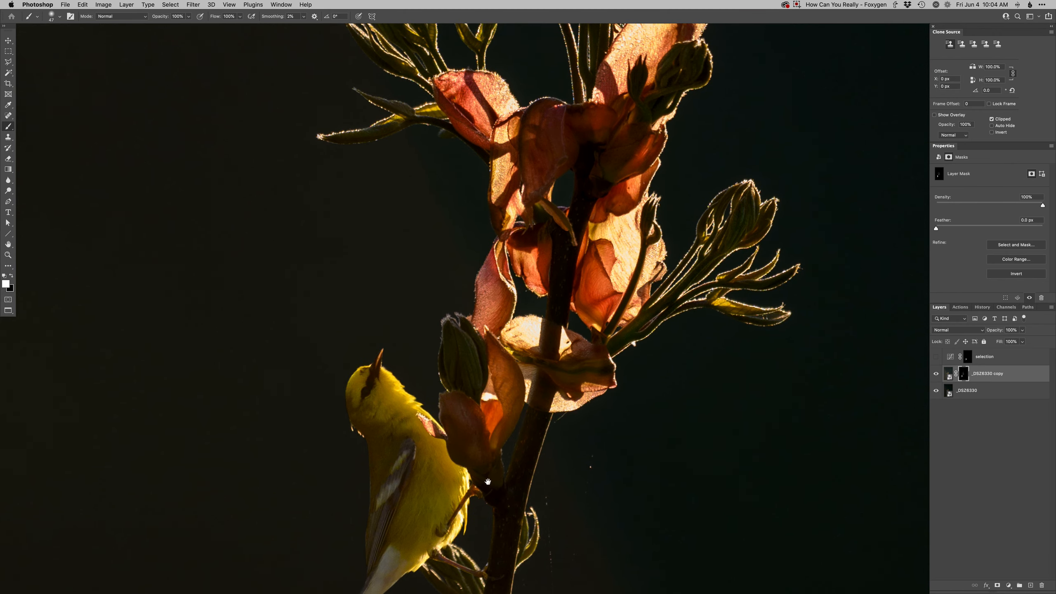
scroll(488, 482, down, 8)
scroll(488, 481, left, 3)
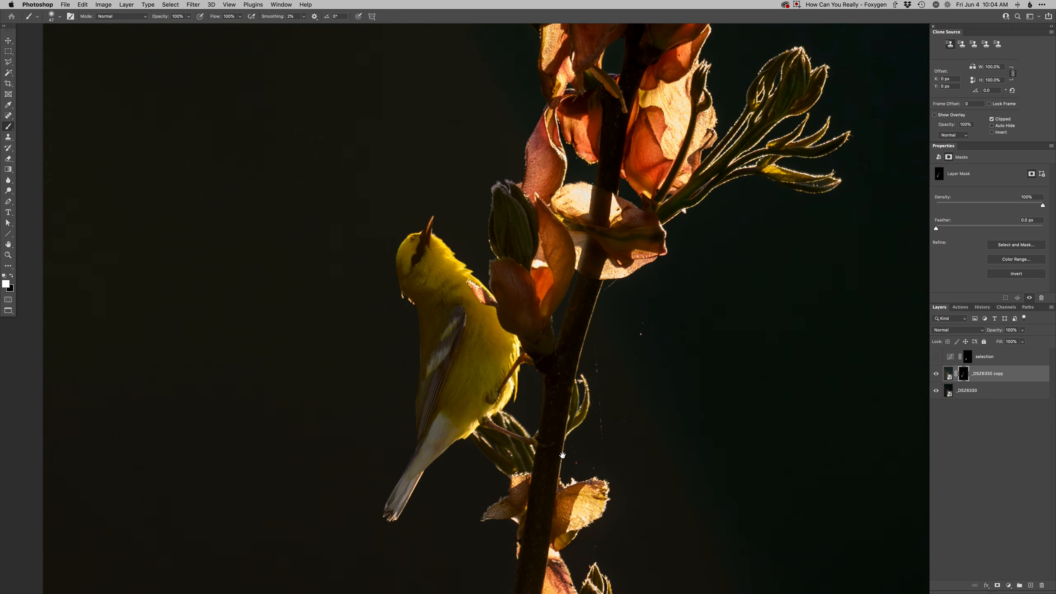
Step: Duplicate the base photo as a separate smart object and move the duplicate above the bright copy
click(950, 393)
key(super+j)
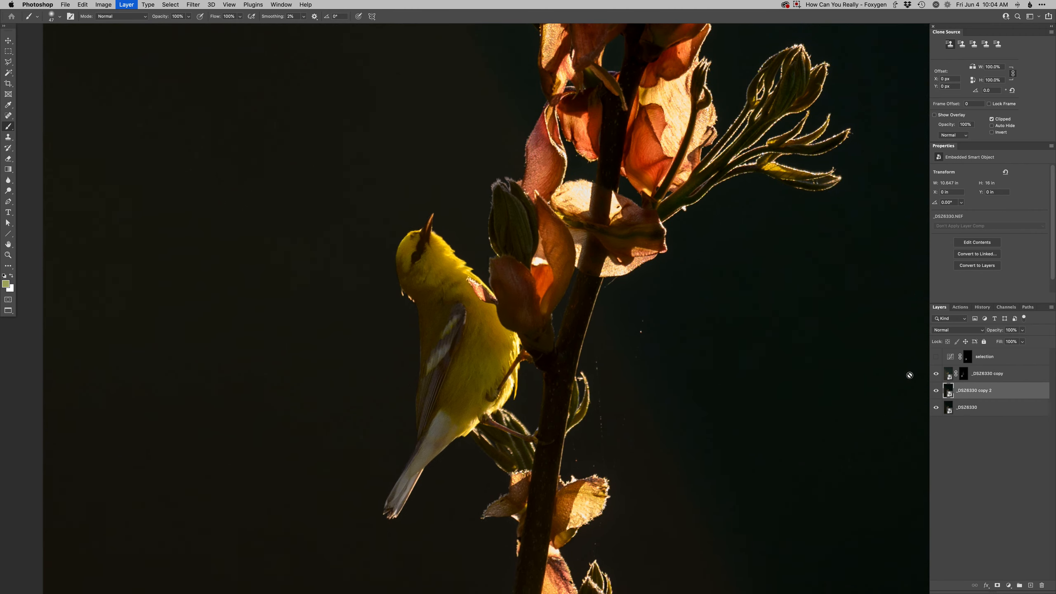
key(super+bracketright)
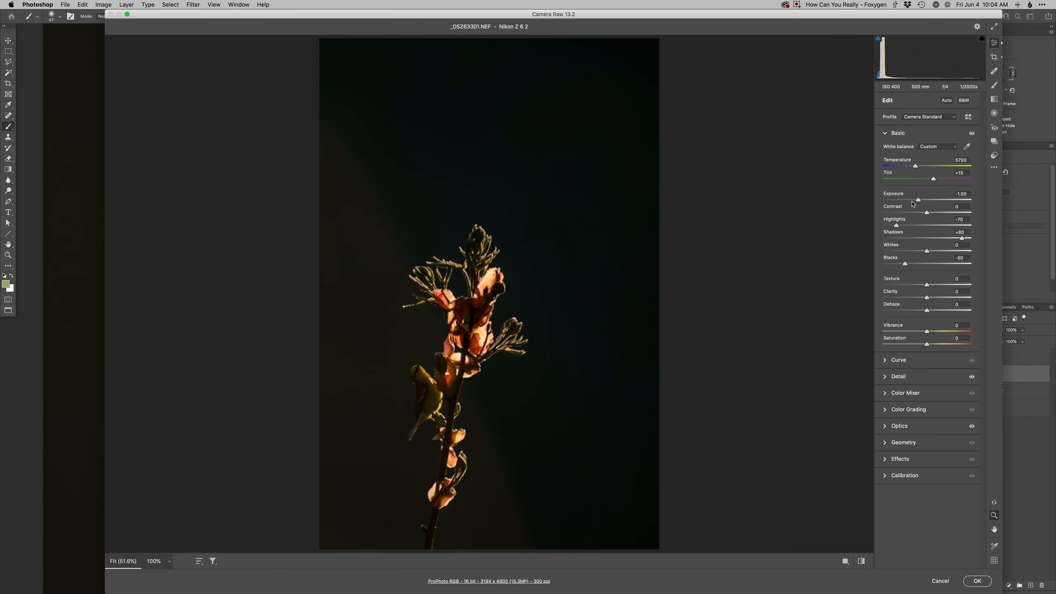
Step: Darken the duplicate's raw settings to exposure -2.70, shadows +3 and blacks -6, with temperature 5750 and a stronger magenta tint
click(912, 203)
click(928, 238)
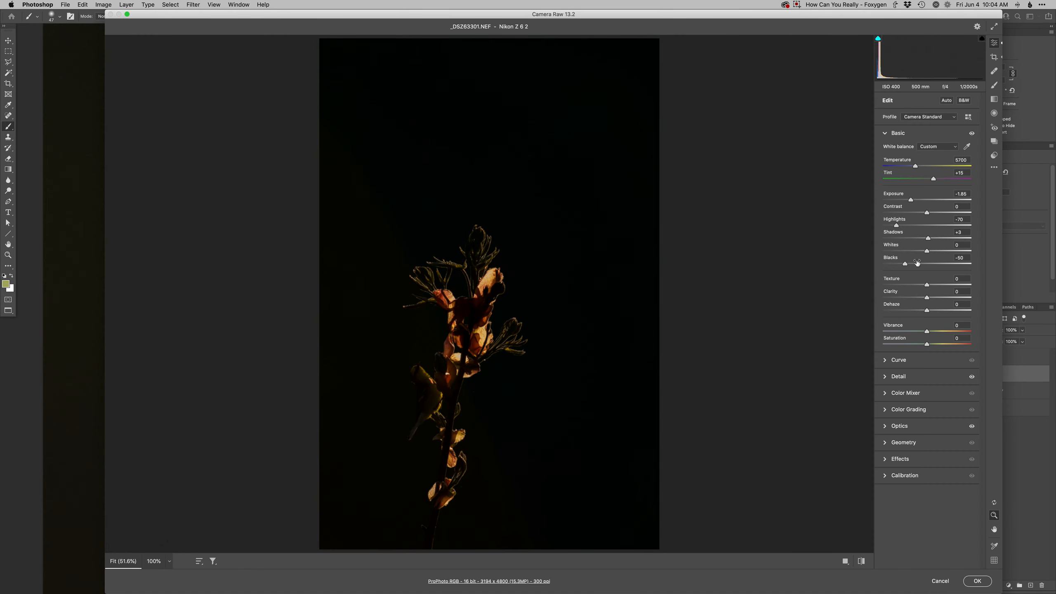
click(925, 264)
click(905, 202)
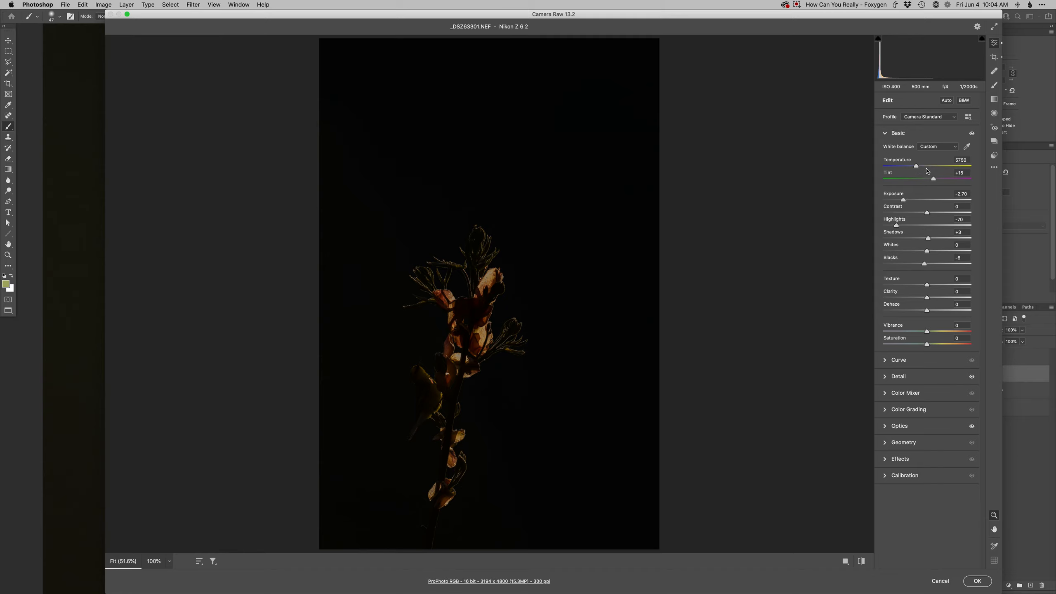
click(946, 180)
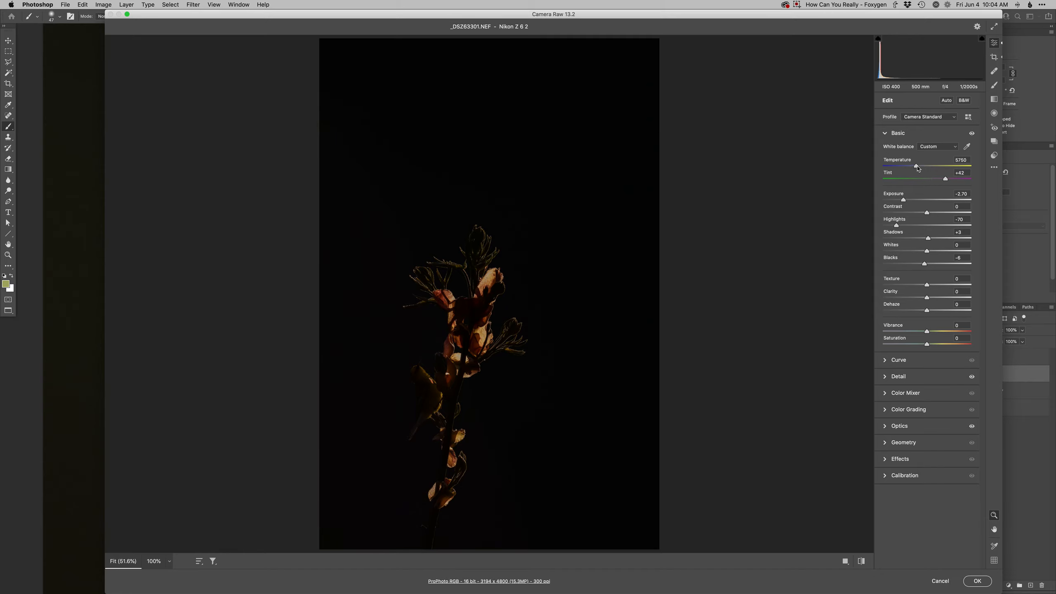
click(952, 181)
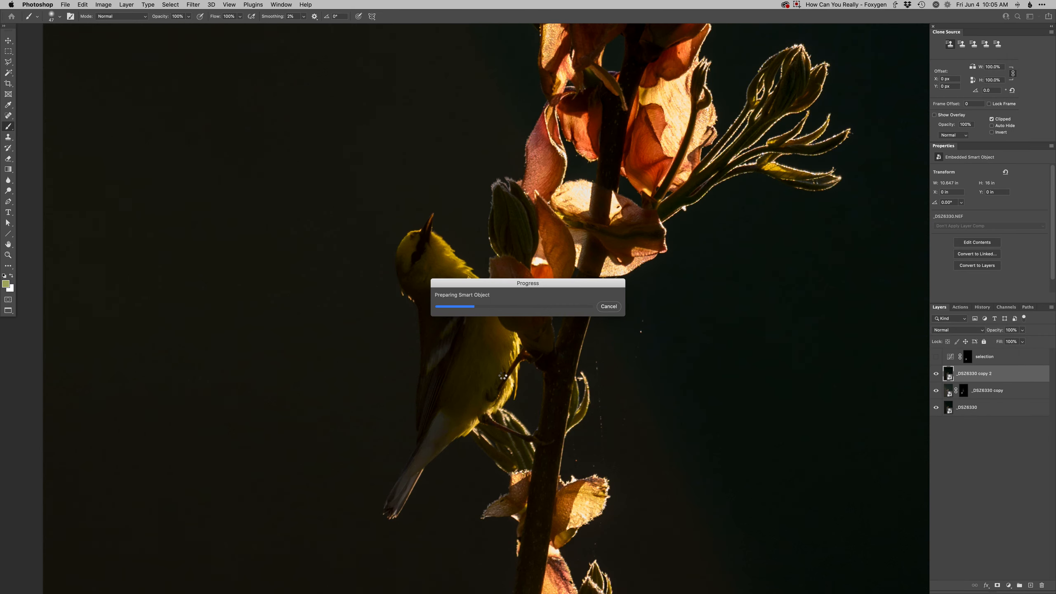
Step: Add a black mask to the dark duplicate and try brushing it in over the bright petals along the stem
key(alt+super+m)
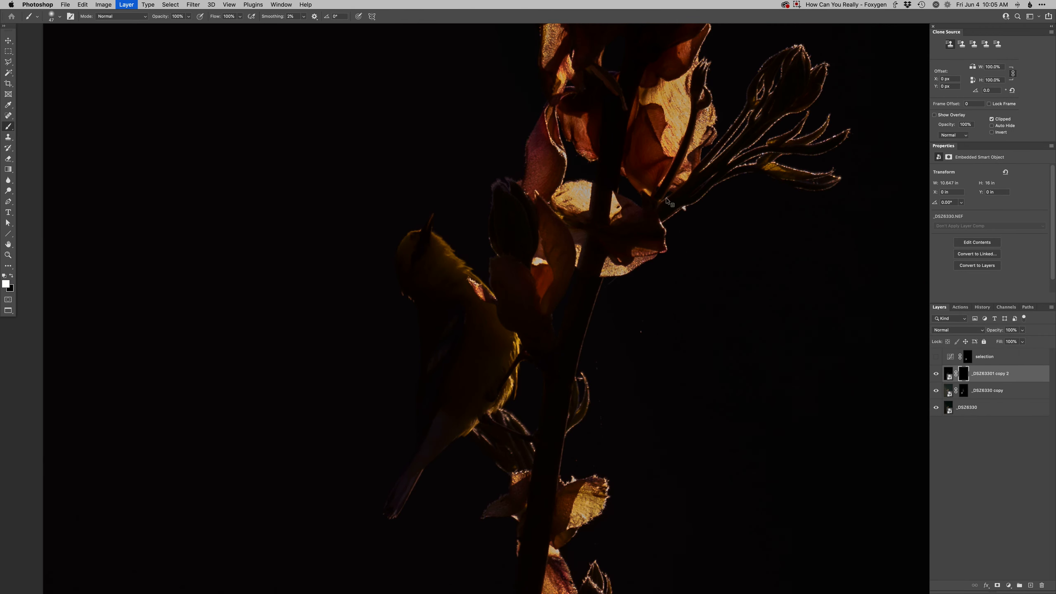
drag(648, 218, 574, 397)
mouse_move(503, 382)
mouse_down()
mouse_move(509, 368)
mouse_move(490, 384)
mouse_move(486, 369)
mouse_move(505, 378)
mouse_move(489, 371)
mouse_up()
key(x)
key(x)
mouse_move(597, 277)
mouse_down()
mouse_move(595, 319)
mouse_move(608, 263)
mouse_move(598, 283)
mouse_up()
scroll(597, 283, up, 5)
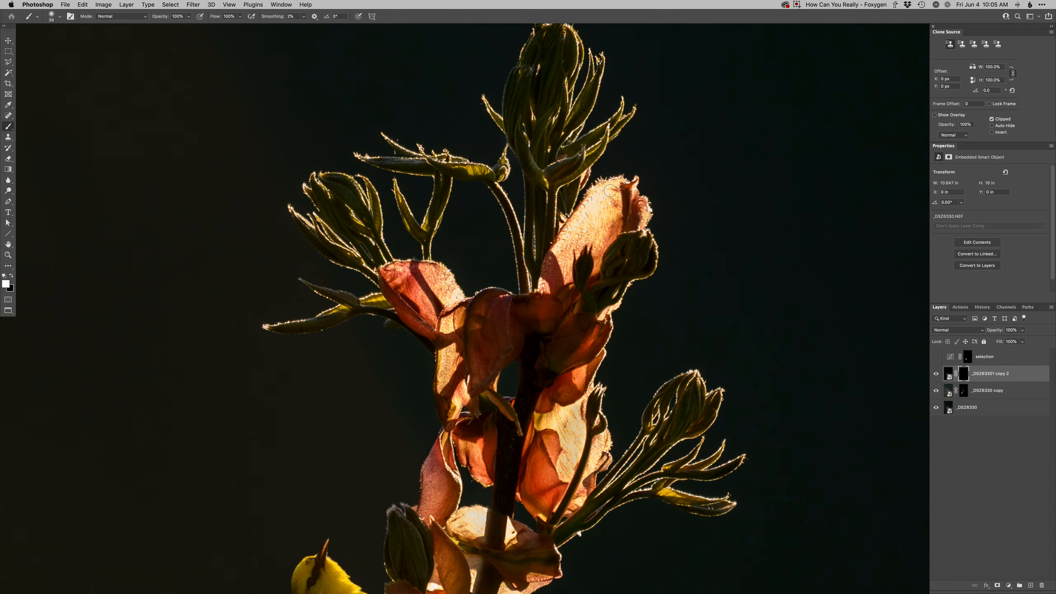
Step: Undo the last stroke, retry brushing the dark duplicate over the upper petal, and delete that layer
key(super+z)
drag(590, 233, 597, 233)
drag(609, 194, 560, 260)
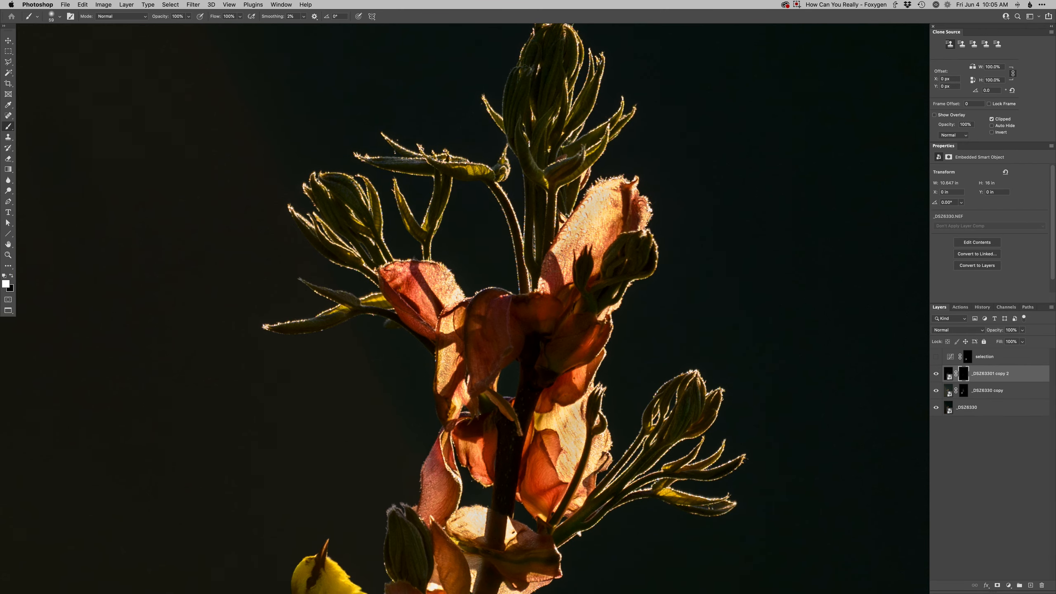
key(BackSpace)
key(BackSpace)
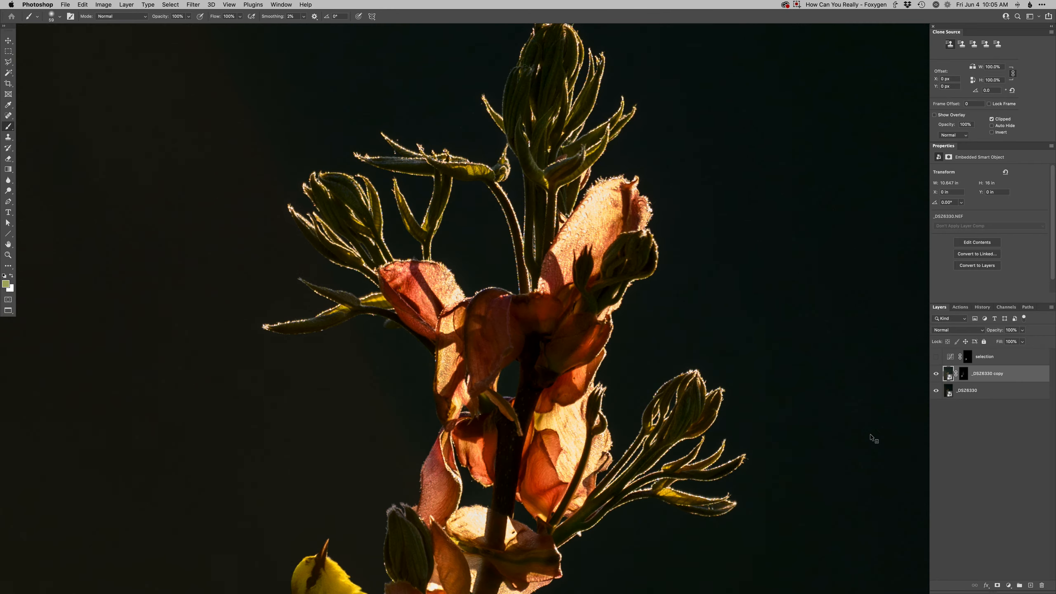
Step: Add a Curves layer that pulls the RGB highlights down to darken the image, and invert its mask to black
key(super+m)
key(Return)
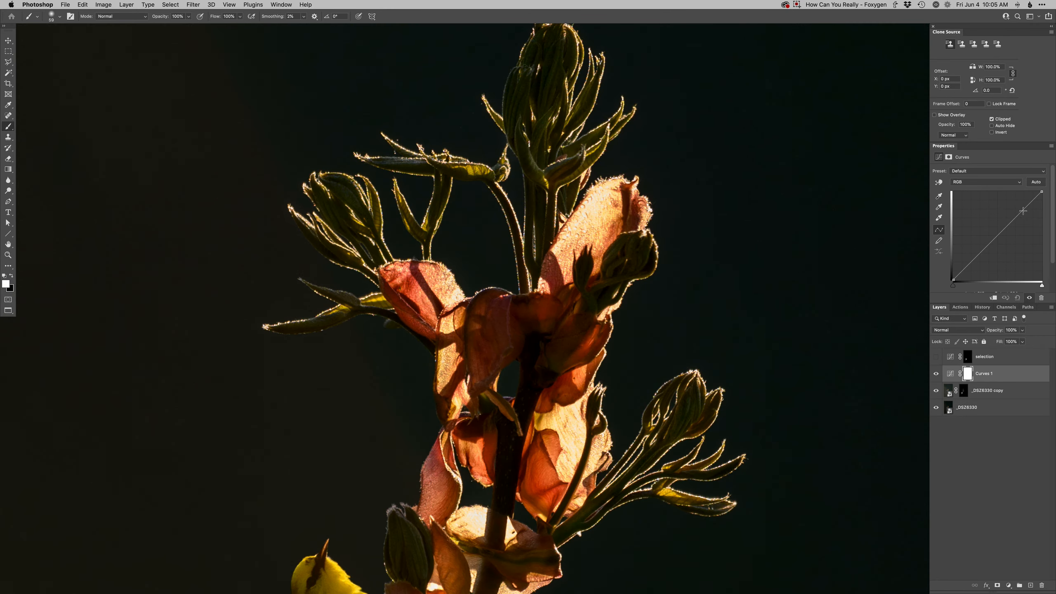
drag(1022, 210, 1025, 214)
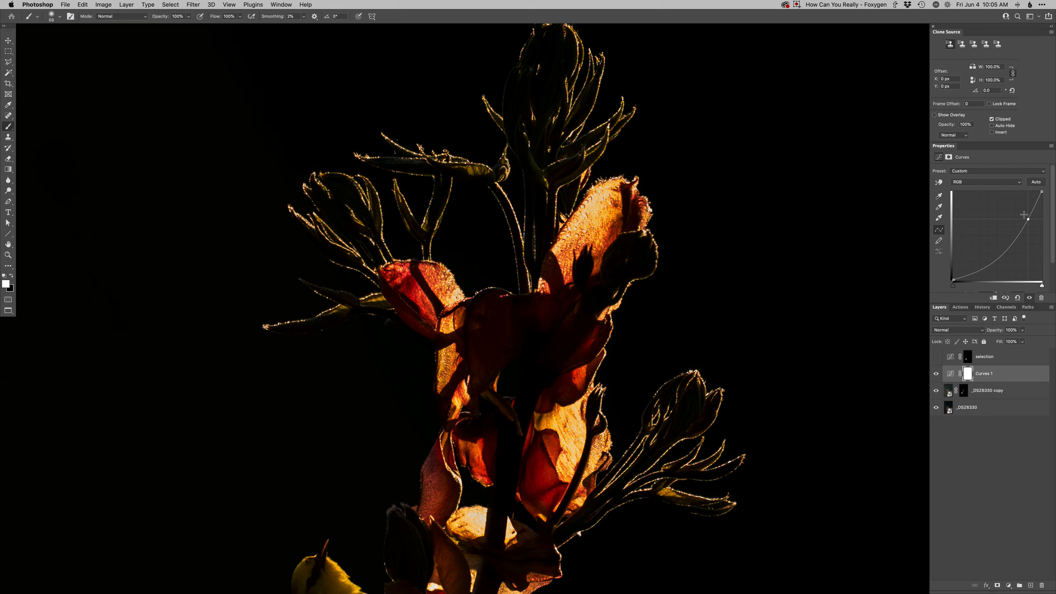
key(super+i)
Step: Brush the Curves darkening onto the upper petals and fine-tune its red and blue channel curves
mouse_move(556, 228)
mouse_down()
mouse_move(611, 191)
mouse_move(564, 267)
mouse_move(594, 252)
mouse_up()
key(alt+5)
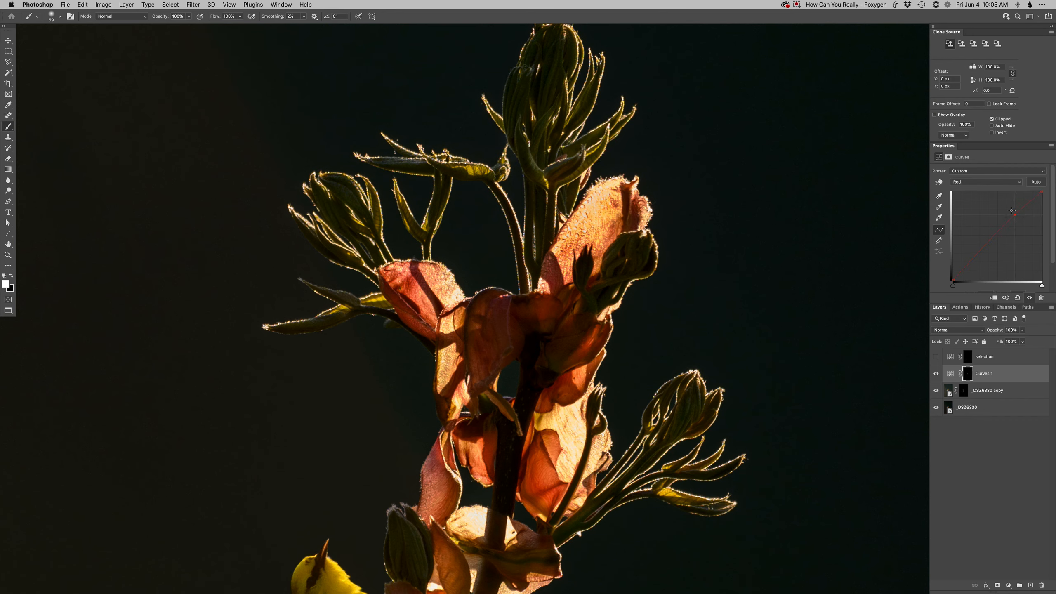
drag(557, 274, 550, 274)
drag(426, 280, 425, 281)
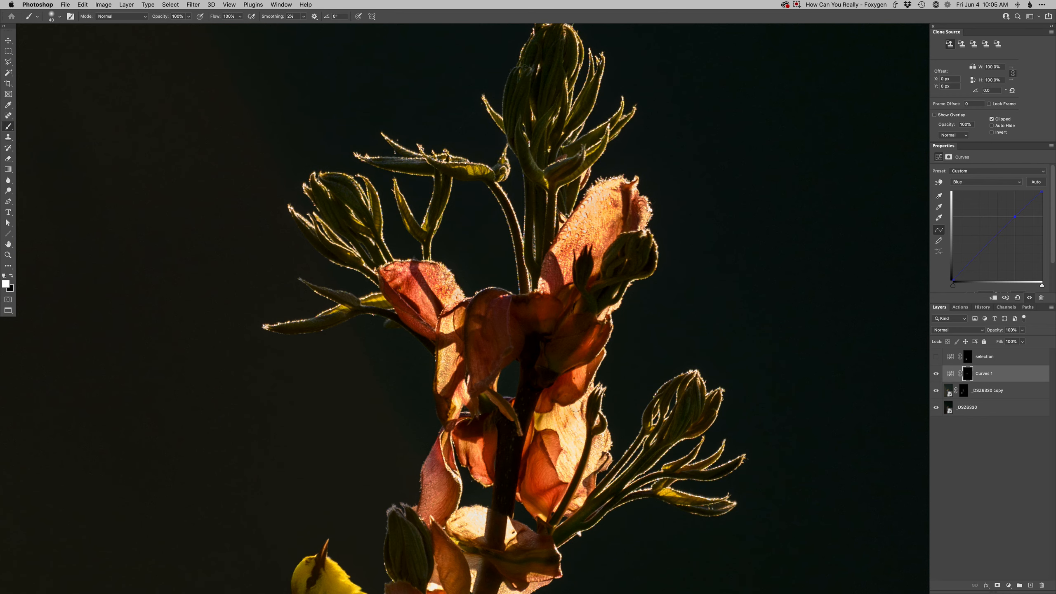
Step: Brush white on the Curves mask over the bright middle petals and the pale petals above the bird
mouse_move(568, 430)
mouse_down()
mouse_move(562, 474)
mouse_move(598, 449)
mouse_move(587, 472)
mouse_move(609, 382)
mouse_up()
drag(507, 418, 505, 418)
drag(464, 486, 453, 492)
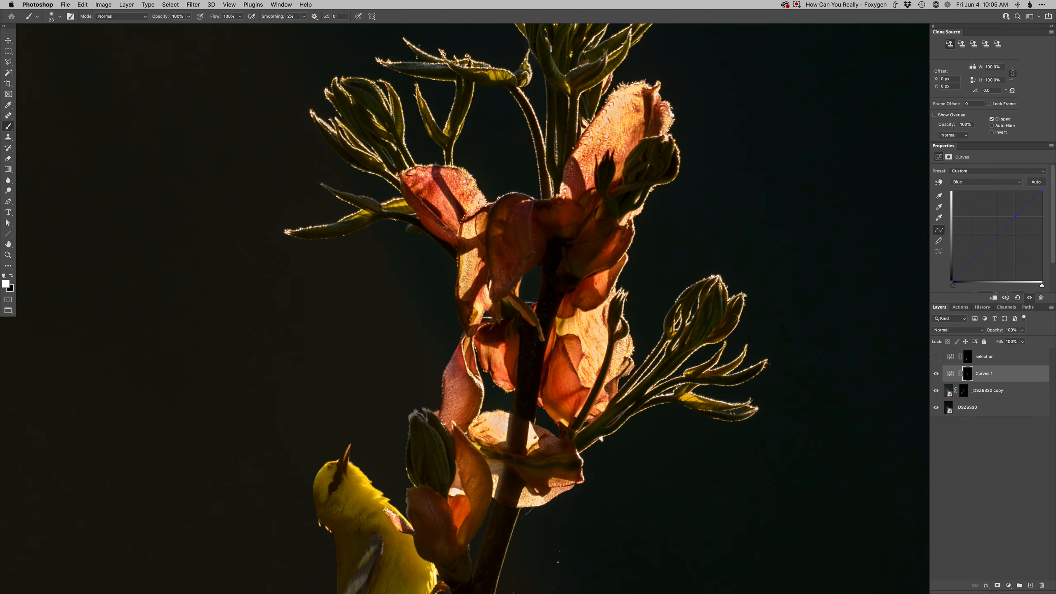
drag(530, 434, 530, 444)
drag(530, 499, 527, 503)
click(495, 482)
drag(611, 350, 562, 351)
Step: Brush the Curves darkening onto the bright petals near the base of the stem with a resized brush
scroll(577, 350, down, 3)
mouse_move(526, 461)
mouse_down()
mouse_move(568, 461)
mouse_move(541, 462)
mouse_up()
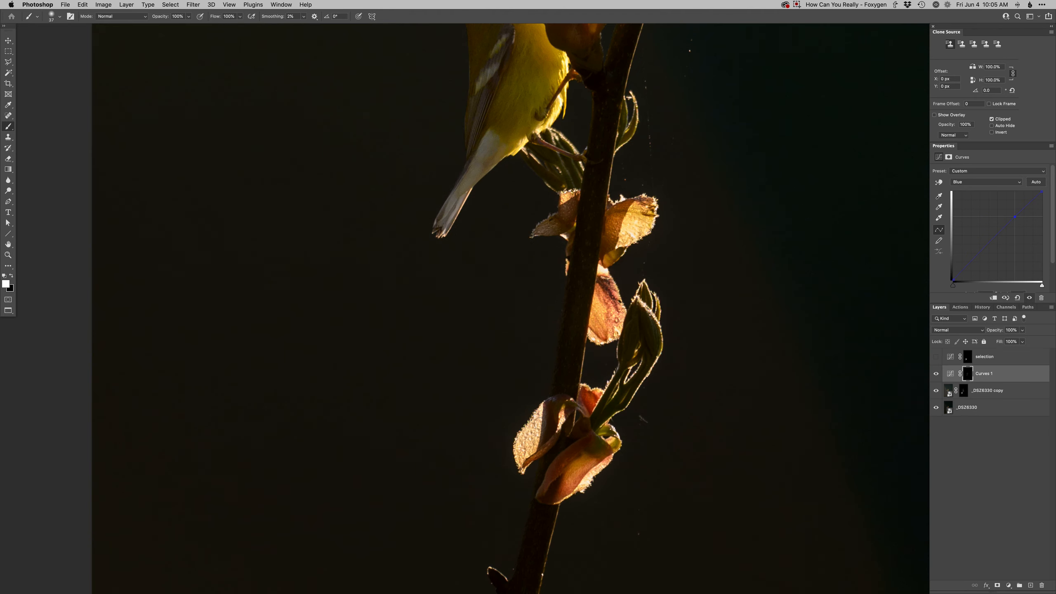
mouse_move(538, 416)
mouse_down()
mouse_move(520, 459)
mouse_move(538, 415)
mouse_move(533, 443)
mouse_up()
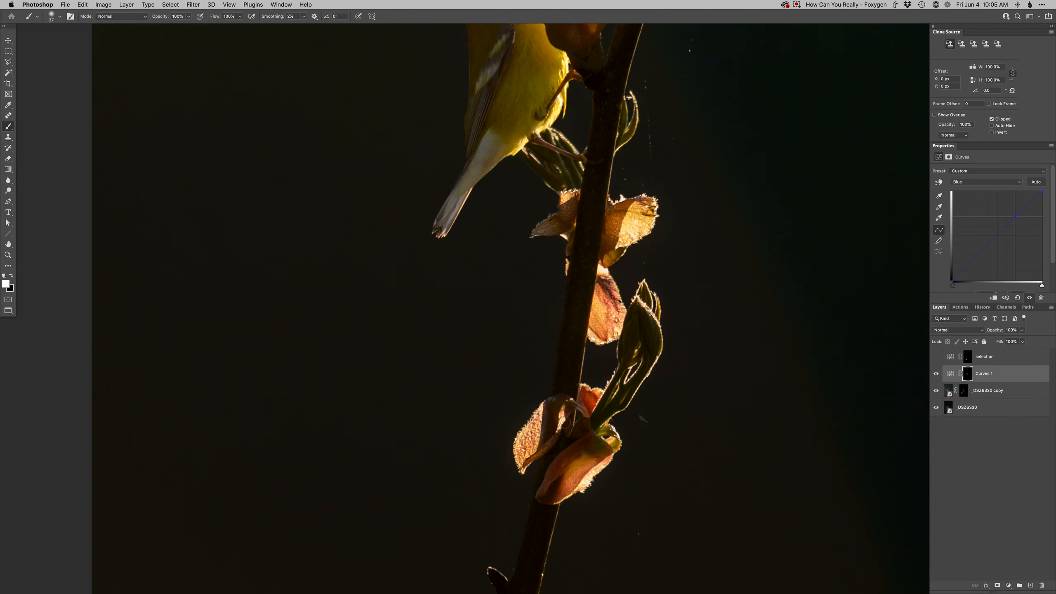
Step: Add a second Curves layer and move its black point inward to deepen the background
scroll(595, 370, down, 6)
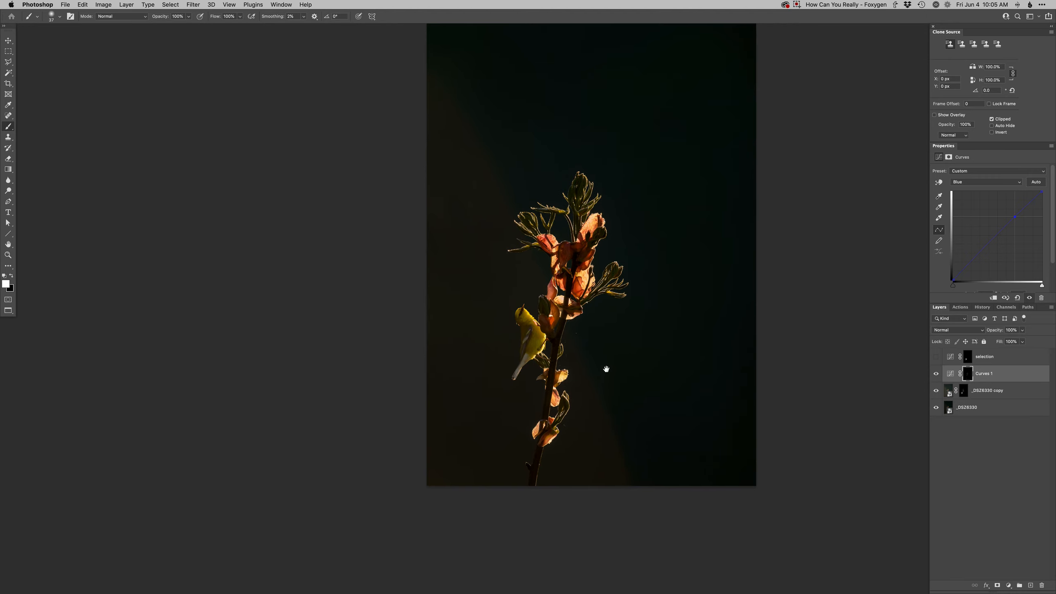
drag(606, 369, 609, 424)
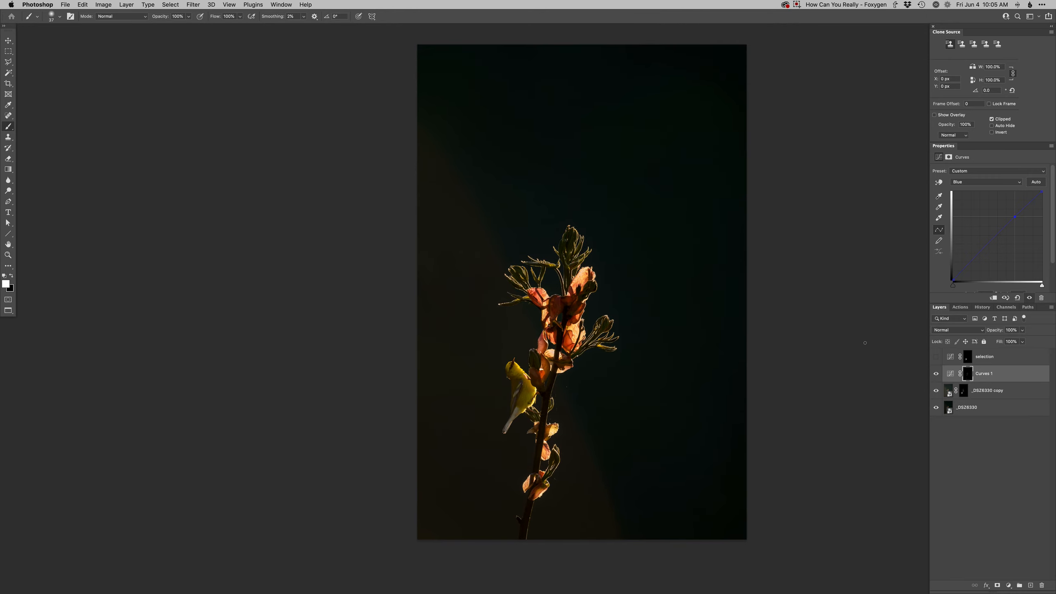
key(ctrl+m)
key(Return)
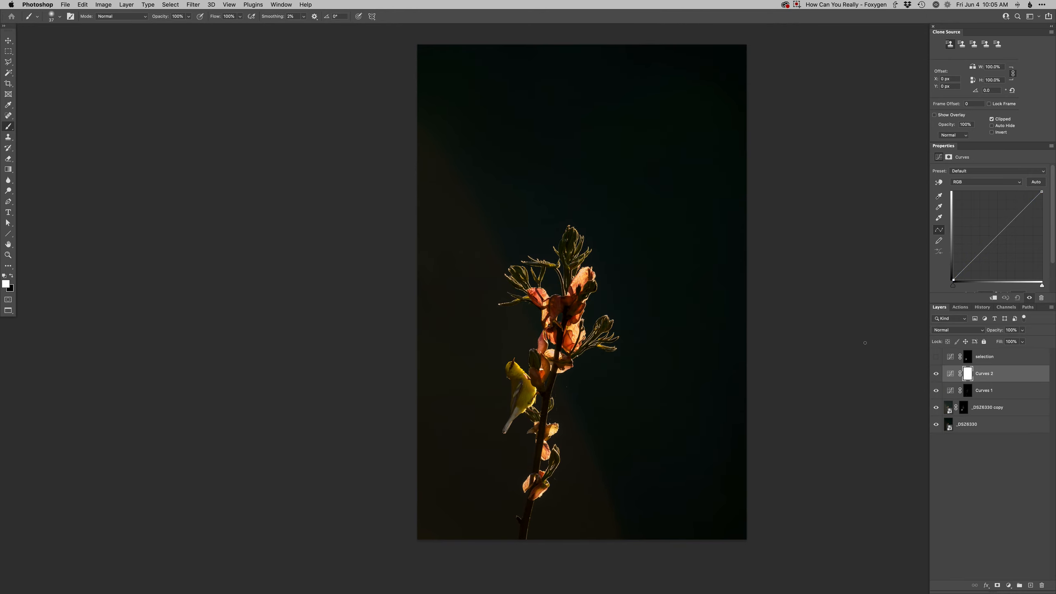
key(shift+Right)
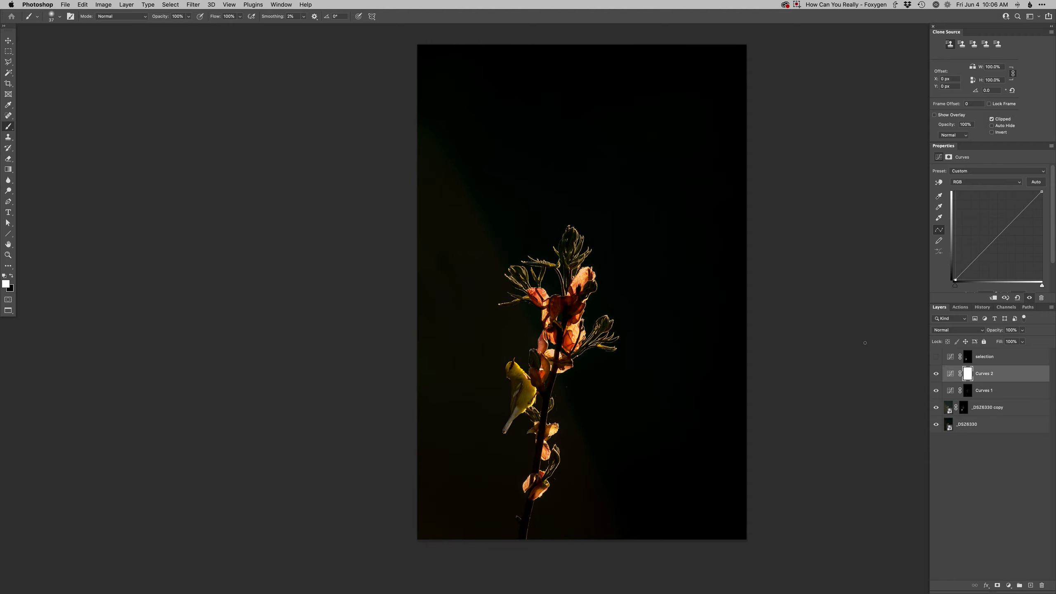
Step: Load the bird's outline from the "selection" layer's mask, fill it with black on the second Curves layer's mask, and deselect
ctrl+click(968, 357)
key(super+BackSpace)
key(super+d)
Step: Brush black on the second Curves layer's mask over the lower petals and along the stem, adjusting the brush size
drag(533, 483, 564, 483)
mouse_move(535, 481)
mouse_down()
mouse_move(548, 481)
mouse_move(524, 480)
mouse_move(544, 493)
mouse_move(539, 469)
mouse_up()
key(x)
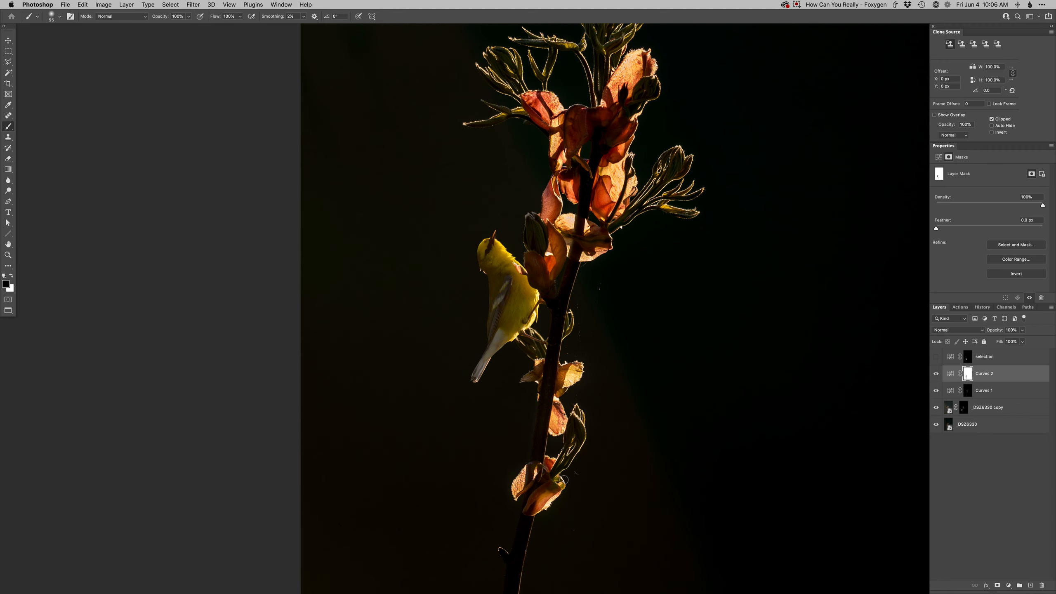
scroll(564, 479, up, 5)
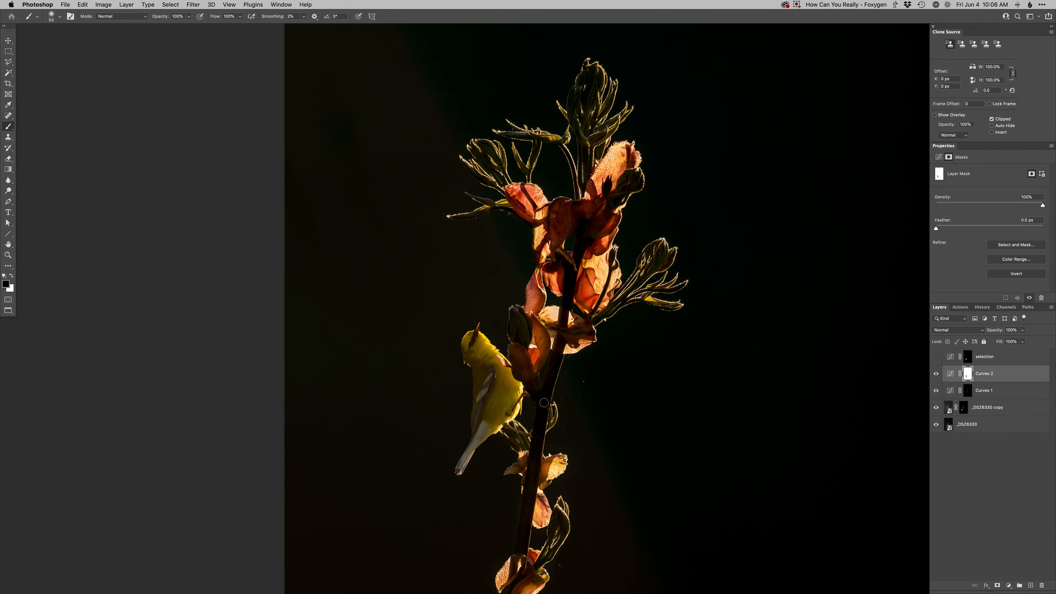
drag(519, 356, 526, 356)
drag(672, 258, 668, 258)
drag(576, 340, 542, 486)
drag(568, 354, 576, 354)
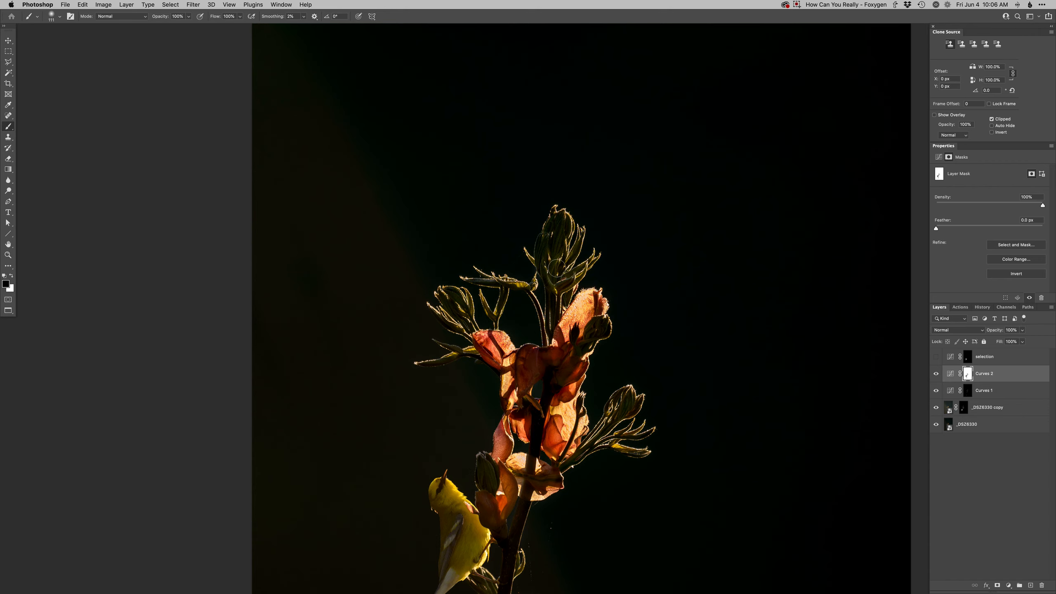
Step: Brush black on the second Curves layer's mask over the upper buds and leaves with a larger brush
mouse_move(501, 284)
mouse_down()
mouse_move(482, 284)
mouse_move(504, 283)
mouse_up()
drag(463, 349, 456, 349)
scroll(528, 363, down, 5)
drag(536, 346, 546, 346)
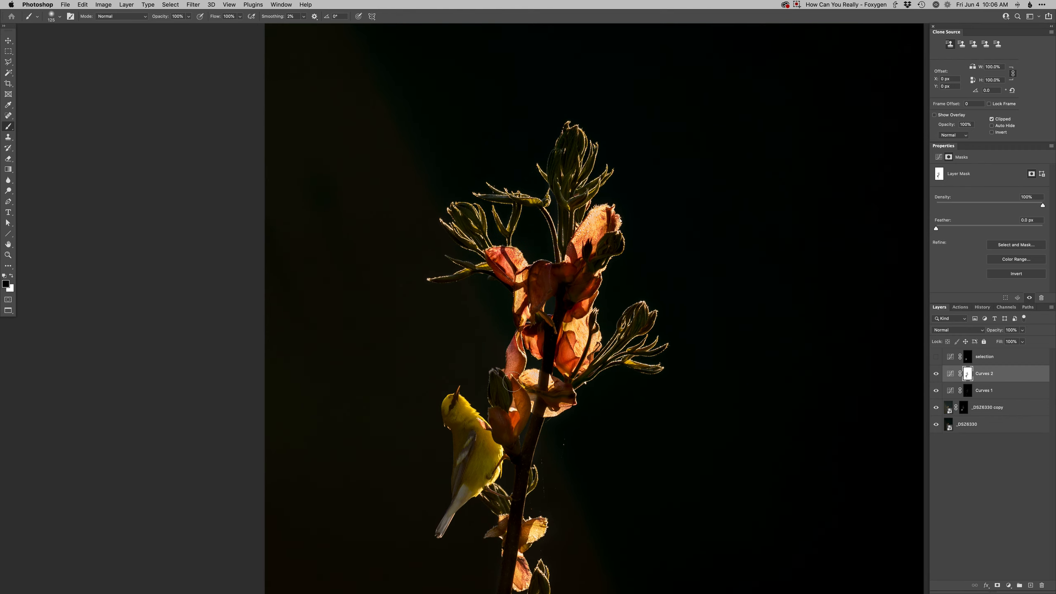
alt+super+click(563, 323)
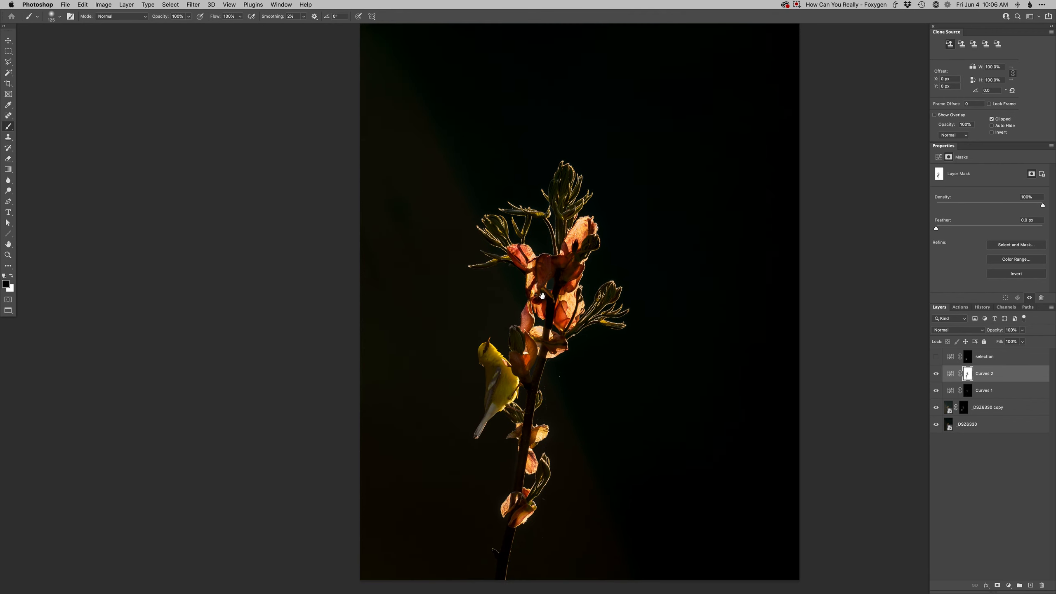
Step: Add a third Curves layer and raise the upper part of its curve to brighten the bird's highlights
super+click(495, 352)
super+click(478, 326)
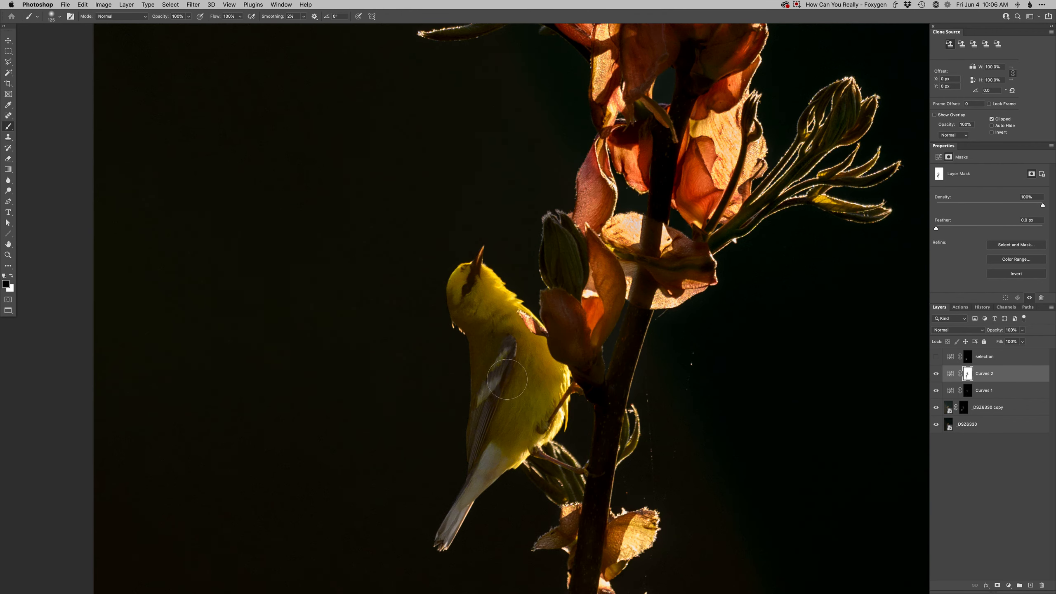
key(super+m)
key(Return)
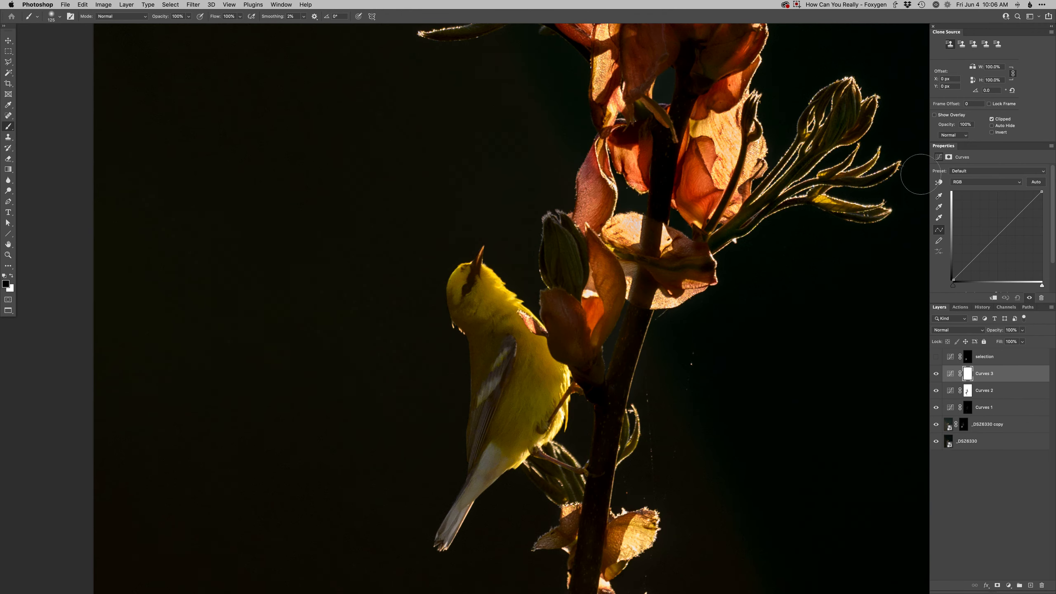
drag(1018, 212, 1013, 208)
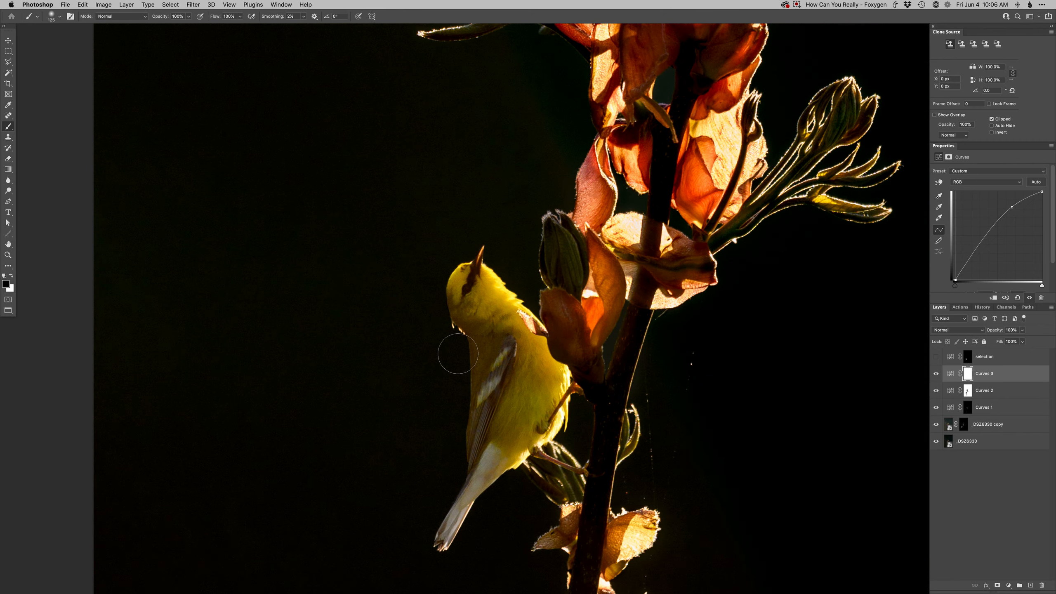
Step: Invert the third Curves layer's mask to black and brush white over the bird's body and tail
key(super+i)
mouse_move(482, 307)
mouse_down()
mouse_move(454, 275)
mouse_move(467, 258)
mouse_move(480, 317)
mouse_move(523, 355)
mouse_move(545, 399)
mouse_up()
key(x)
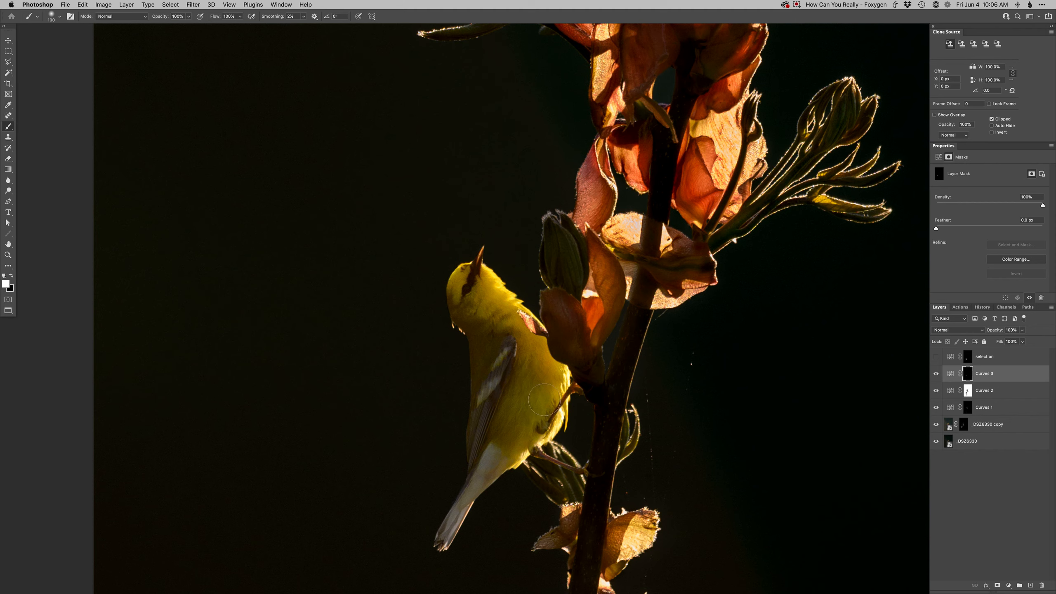
drag(464, 521, 436, 516)
key(super+d)
key(Return)
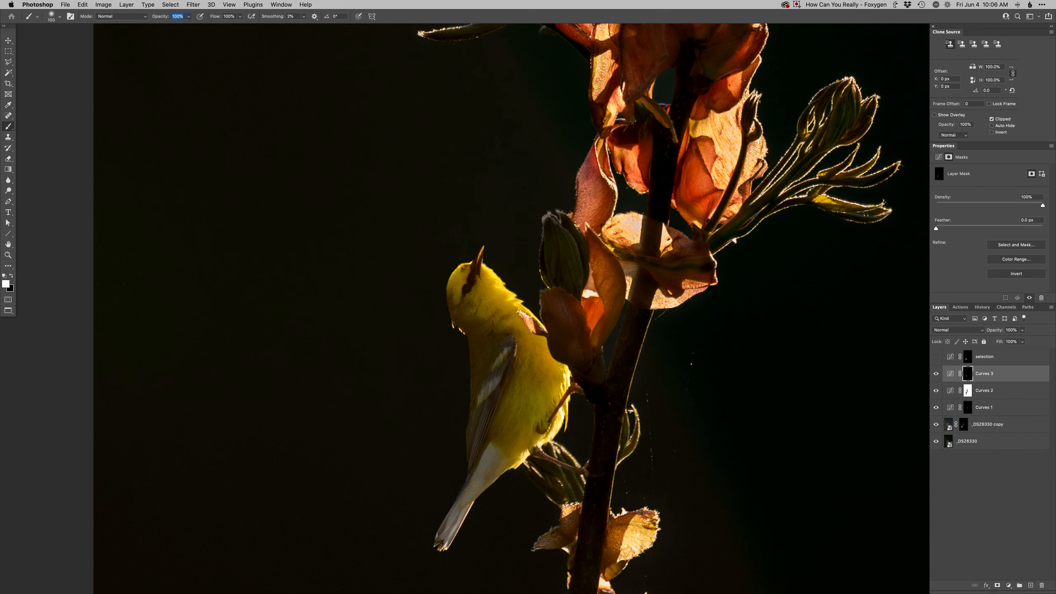
Step: Add a fourth Curves layer, move its black point slightly inward, and invert its mask to black
key(super+d)
key(super+shift+m)
key(Return)
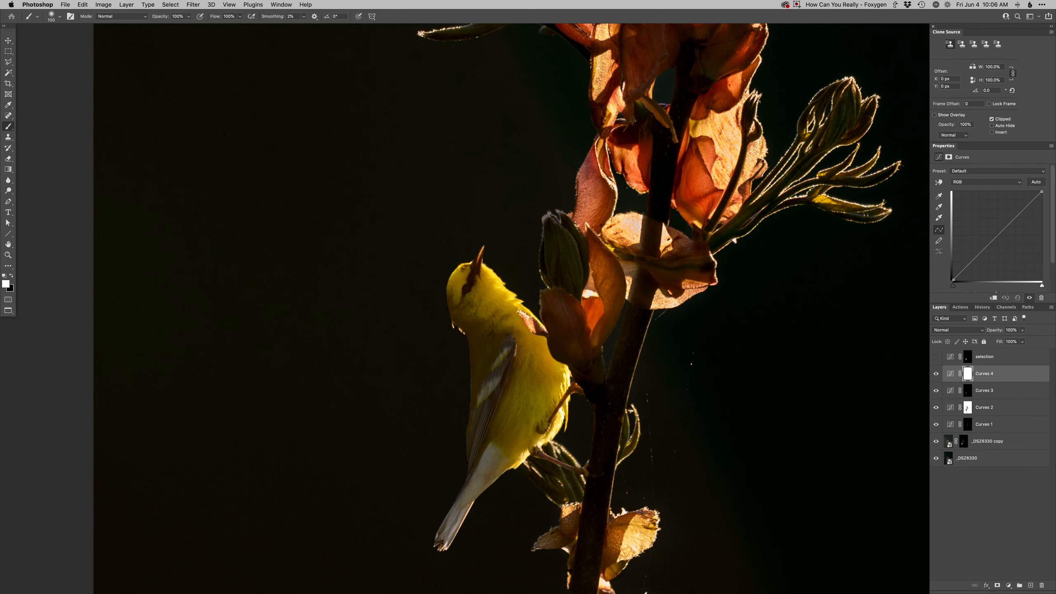
drag(953, 285, 957, 285)
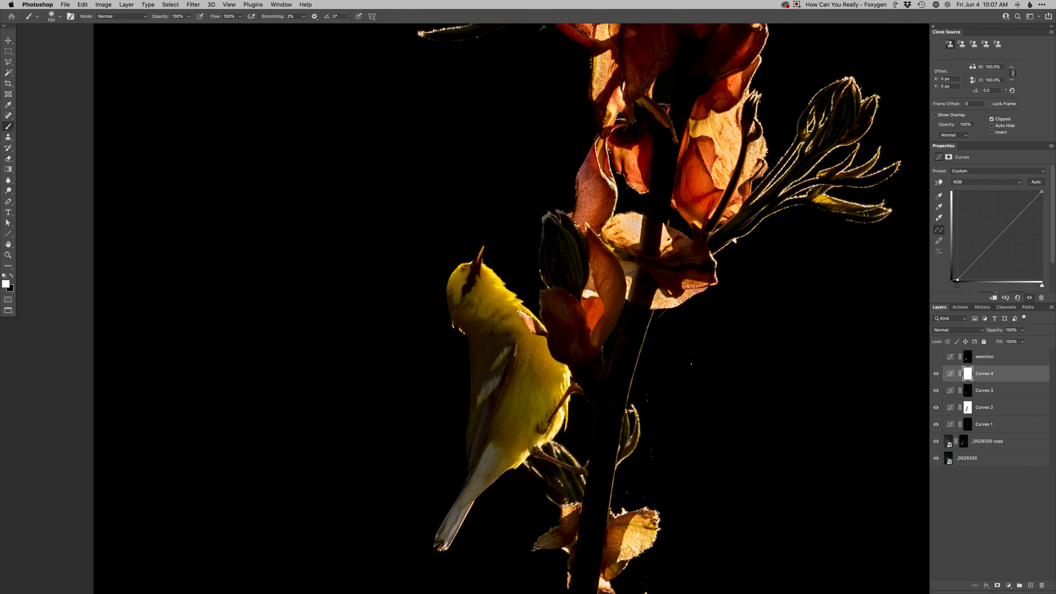
key(super+i)
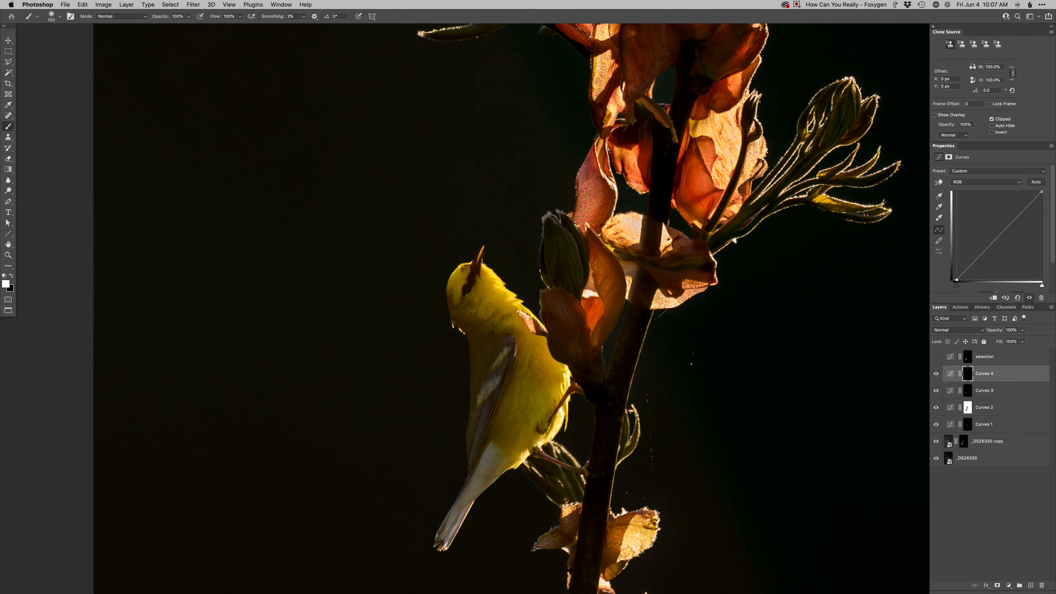
Step: Brush white on the fourth Curves layer's mask along the bird's throat, wing and tail to deepen the shadows
mouse_move(464, 306)
mouse_down()
mouse_move(476, 304)
mouse_move(466, 304)
mouse_up()
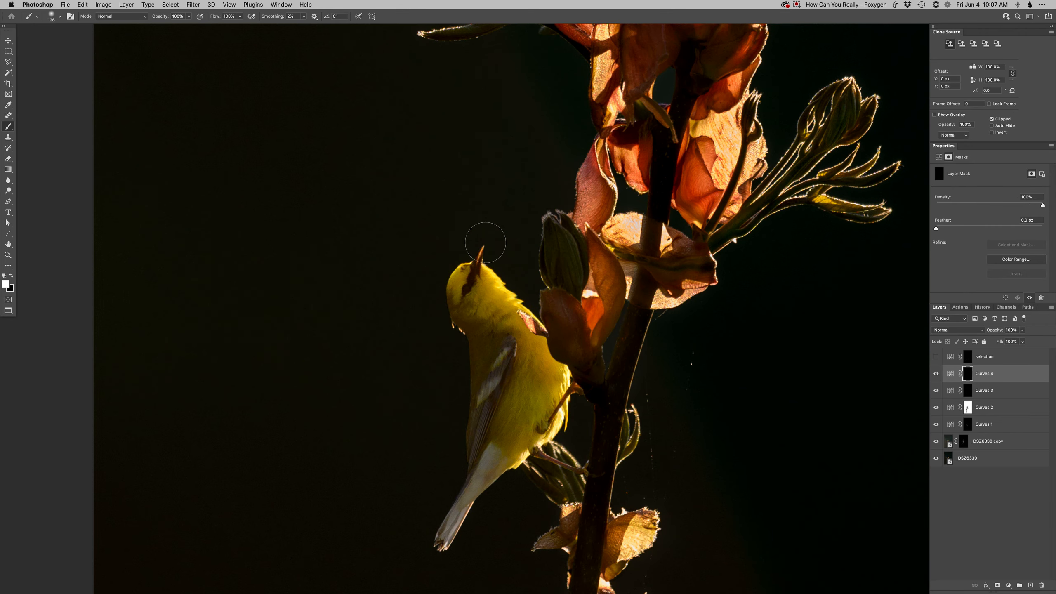
drag(476, 407, 488, 407)
drag(459, 458, 436, 540)
Step: Brush black on the smart object copy's mask along the edge of the bird's head
click(963, 441)
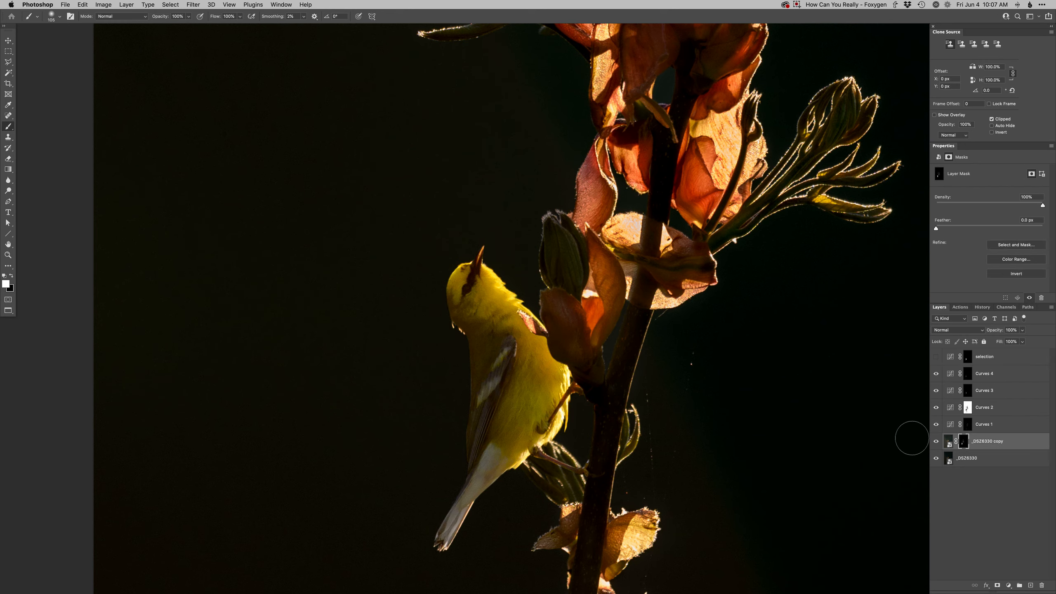
key(x)
click(458, 282)
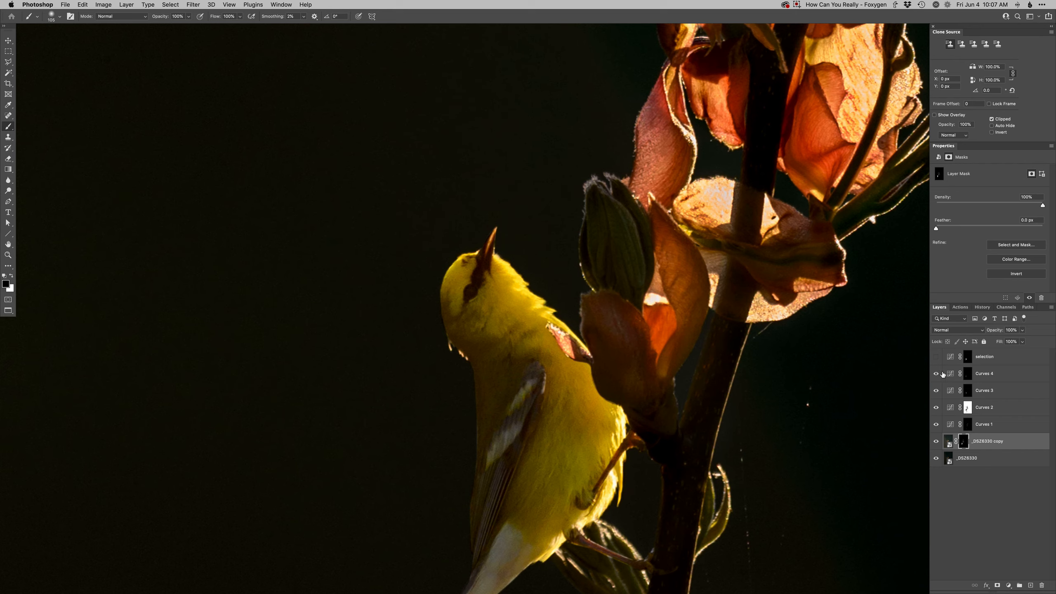
Step: Add the black-masked Dodge curves layer above Curves 4, set it to Luminosity, and dab white on its mask at the bird's eye
click(949, 377)
key(F2)
mouse_move(482, 297)
ctrl+alt+mouse_down()
mouse_move(435, 299)
mouse_move(470, 292)
ctrl+alt+mouse_up()
click(469, 291)
ctrl+alt+drag(474, 306, 470, 295)
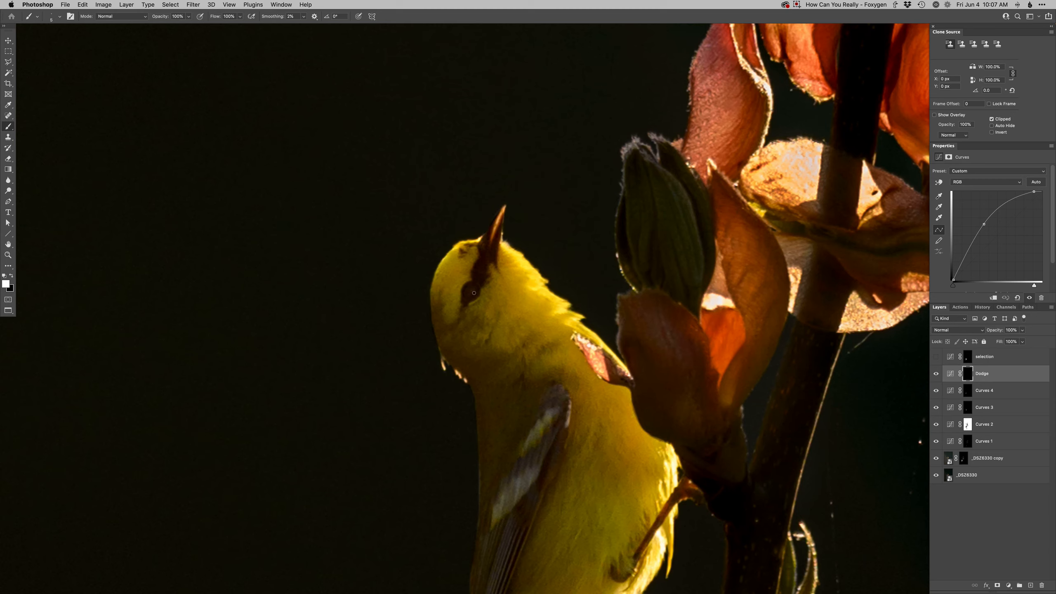
key(x)
key(v)
scroll(450, 315, down, 5)
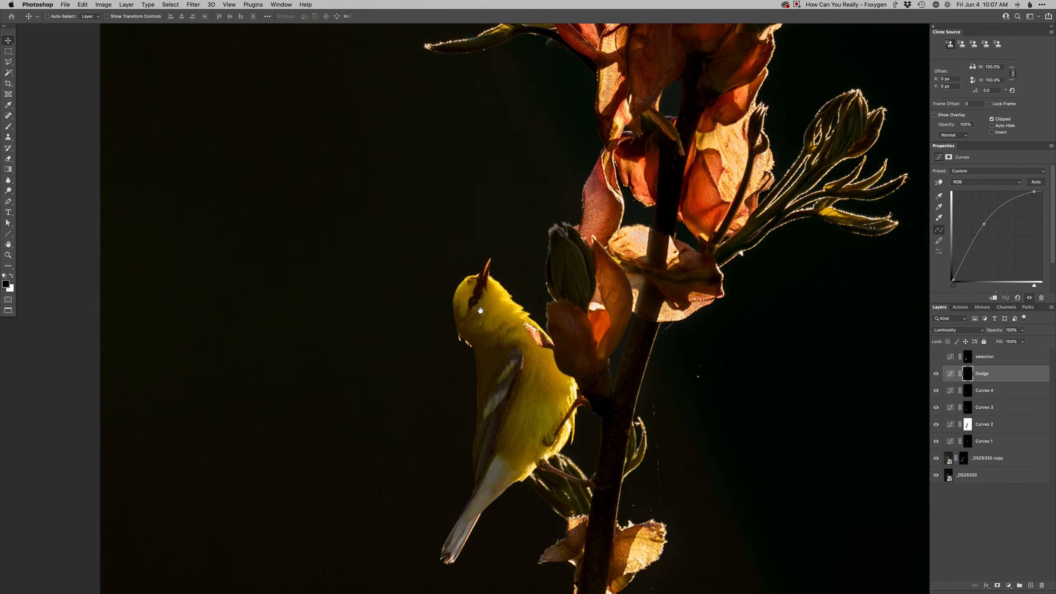
Step: Brush white on the Dodge layer's mask around the bird's eye and beak with a very small brush
scroll(480, 310, down, 3)
scroll(482, 308, up, 6)
key(b)
key(bracketleft)
key(x)
drag(506, 280, 494, 313)
scroll(491, 327, down, 5)
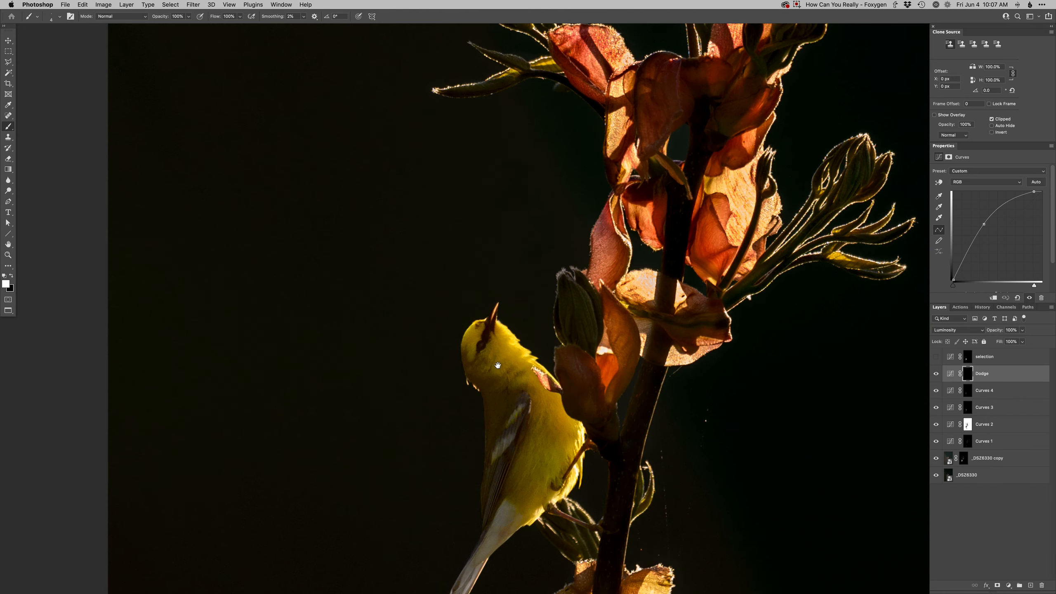
scroll(505, 408, down, 4)
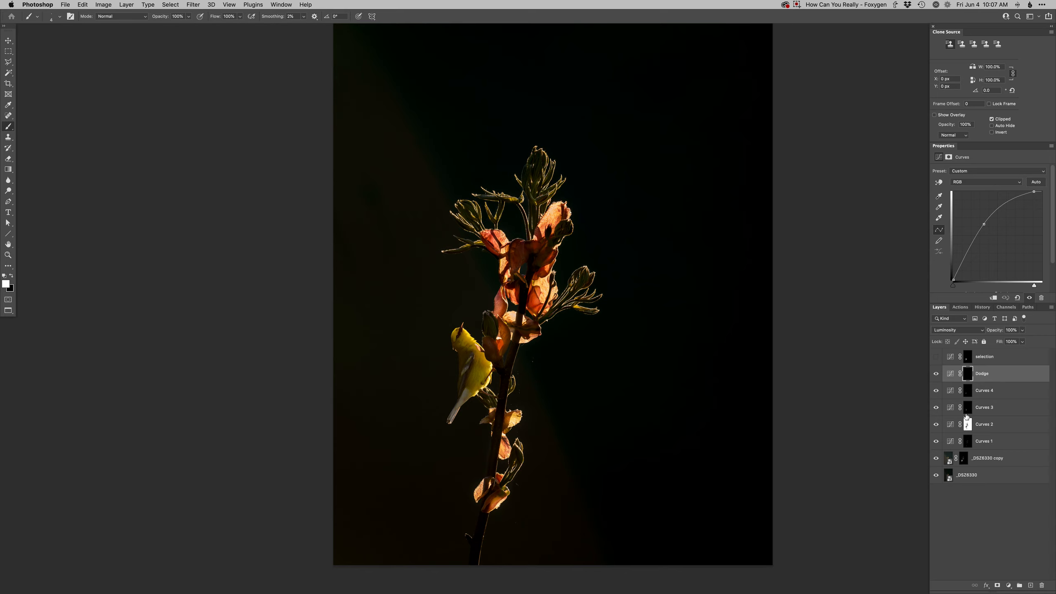
Step: Compare the image with and without the Curves 3 layer, and brush white on its mask over the bird with a larger brush
click(952, 392)
click(937, 407)
click(937, 407)
click(952, 408)
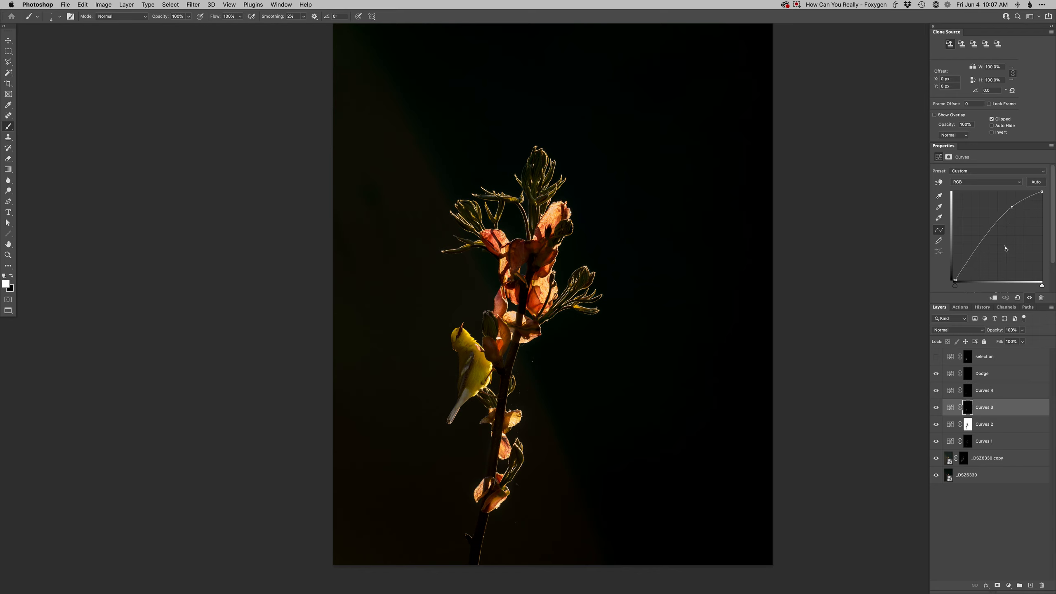
click(1012, 206)
click(967, 409)
ctrl+alt+drag(450, 363, 468, 363)
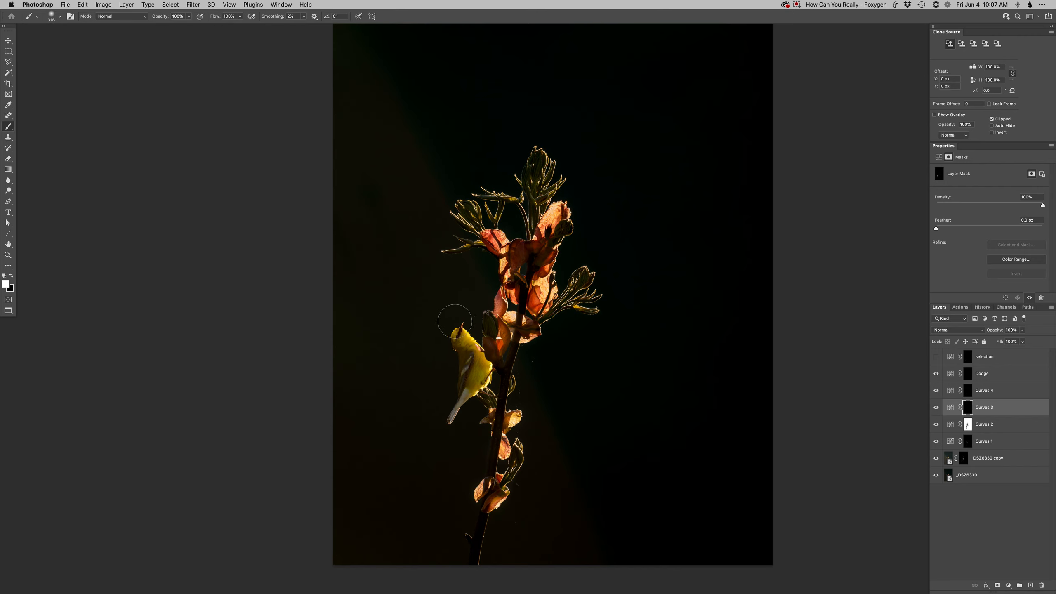
Step: Add a fifth Curves layer above the Dodge layer and slightly lower the midpoint of its Green channel curve
alt+click(477, 393)
drag(522, 428, 538, 405)
alt+click(524, 377)
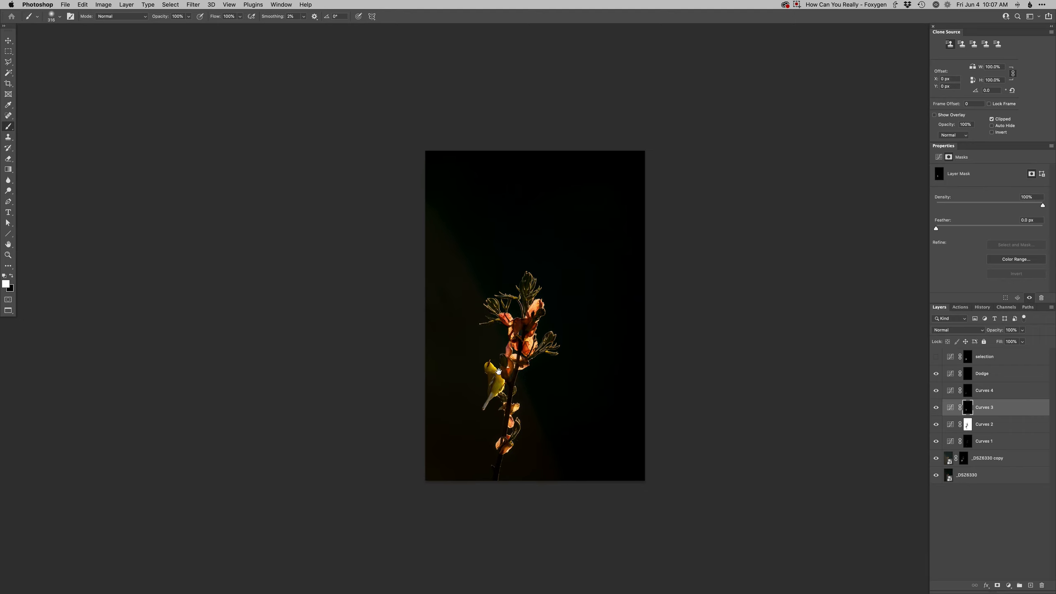
super+click(476, 307)
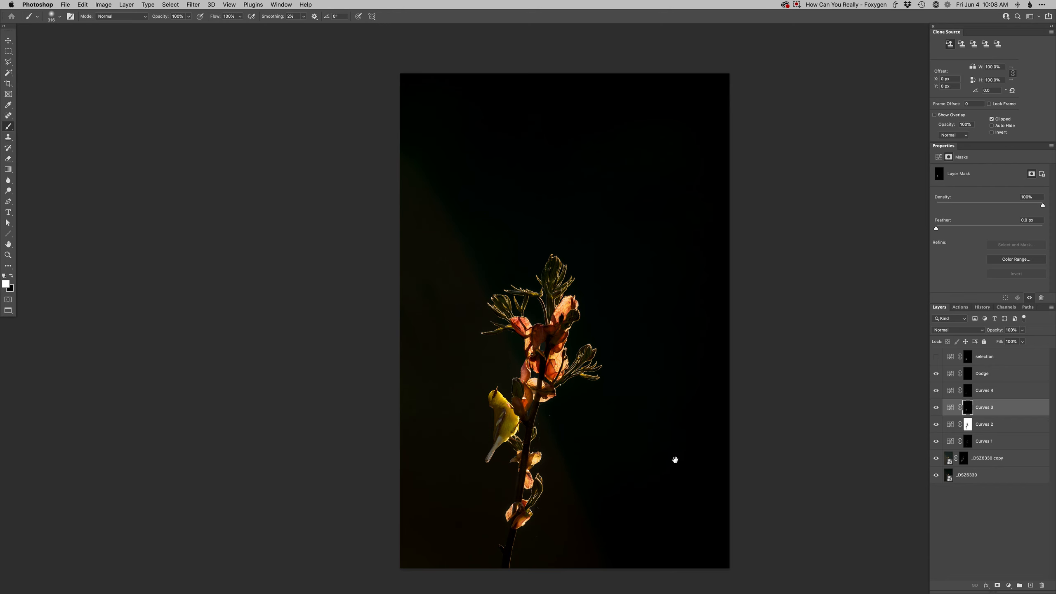
super+click(498, 425)
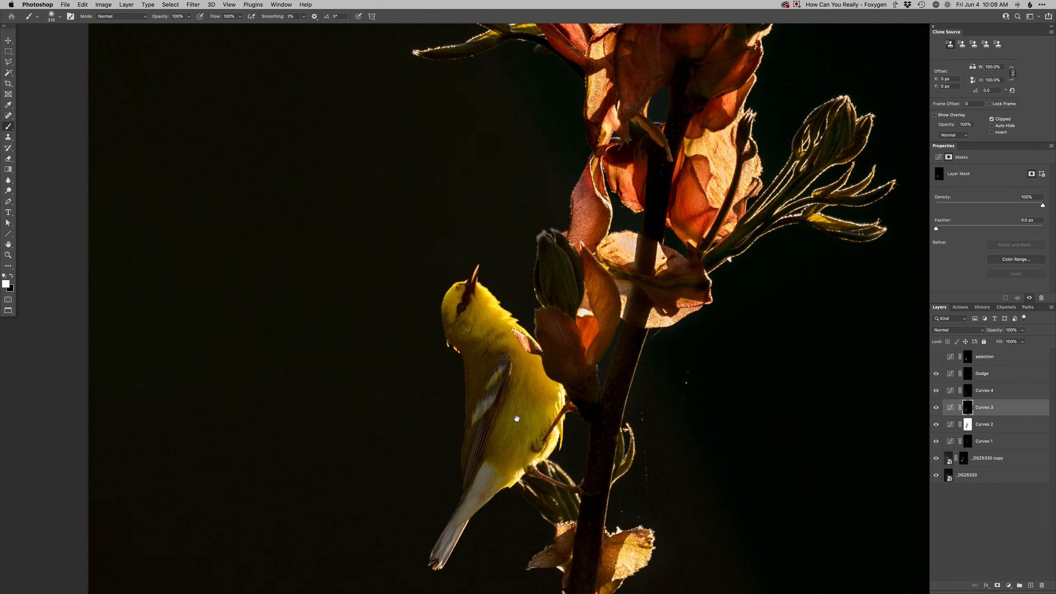
click(948, 375)
key(super+m)
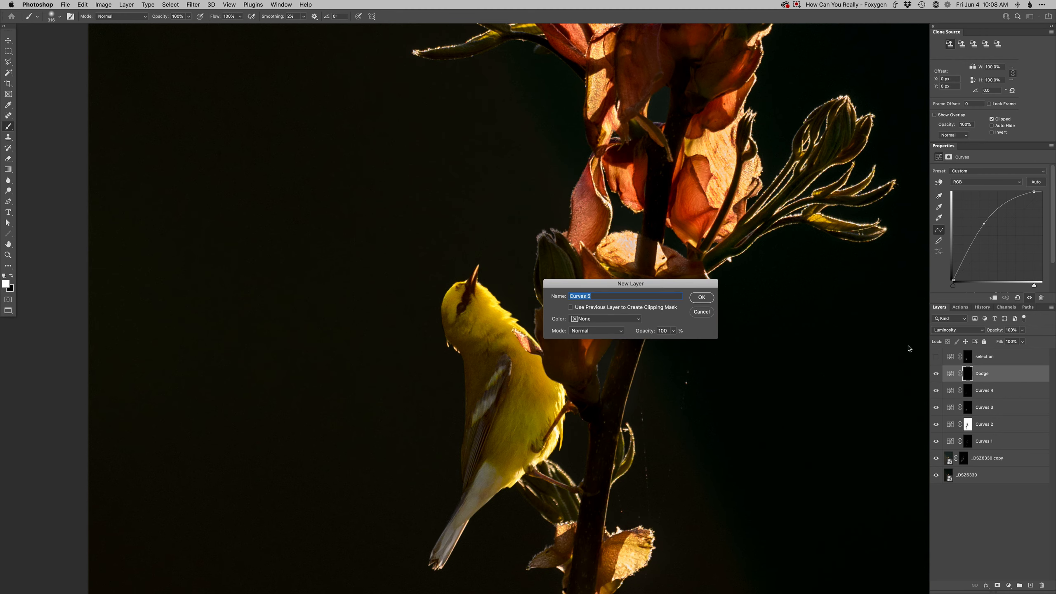
key(Return)
click(1005, 231)
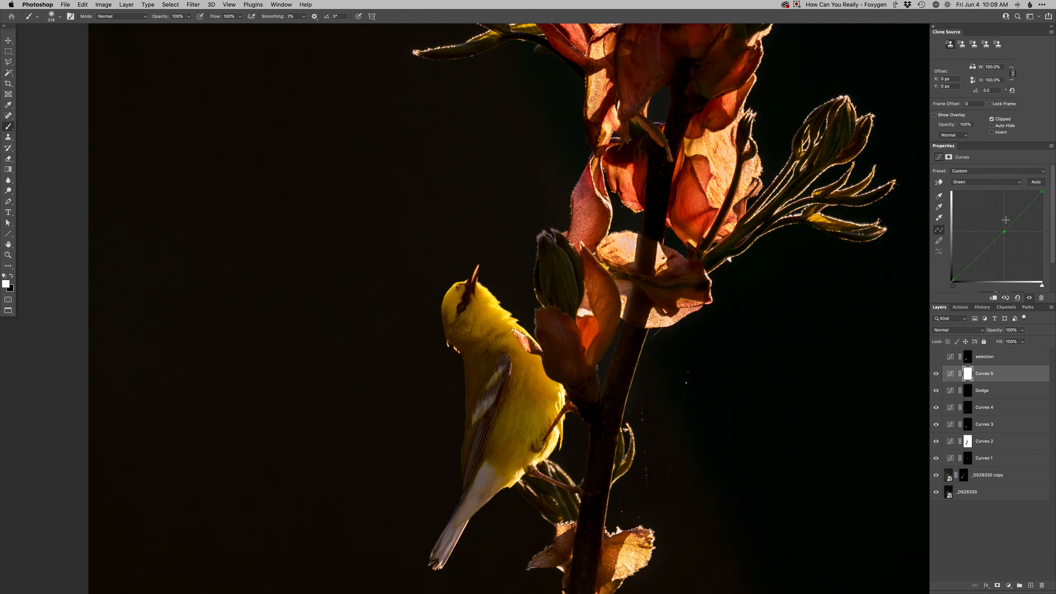
Step: Invert the fifth Curves layer's mask to black and brush white over the bird's body with a smaller brush
key(super+i)
click(967, 373)
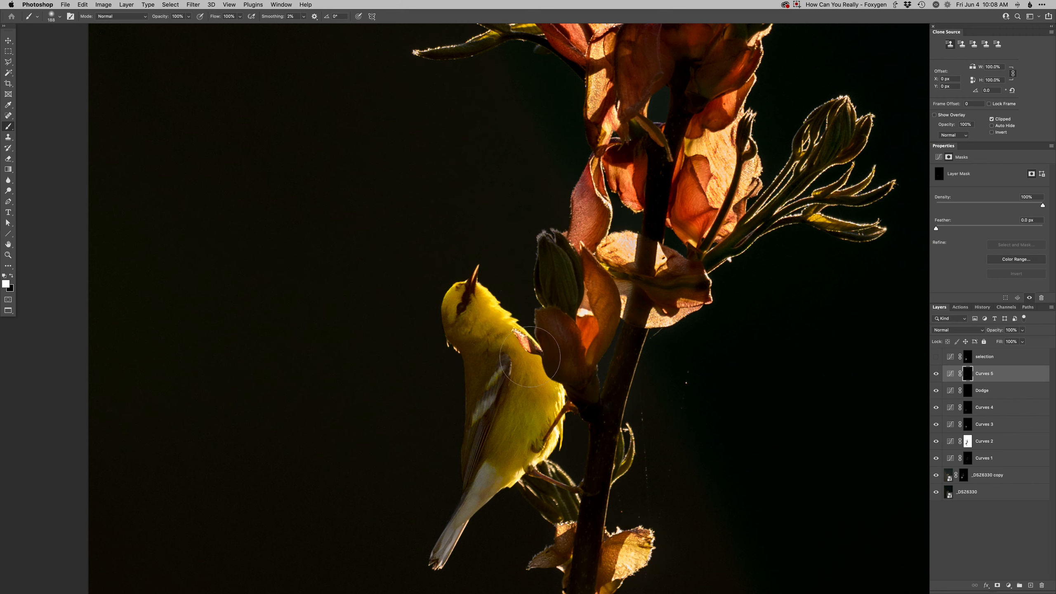
key(x)
key(x)
mouse_move(529, 439)
mouse_down()
mouse_move(518, 439)
mouse_move(523, 408)
mouse_move(523, 463)
mouse_move(506, 469)
mouse_up()
key(super+0)
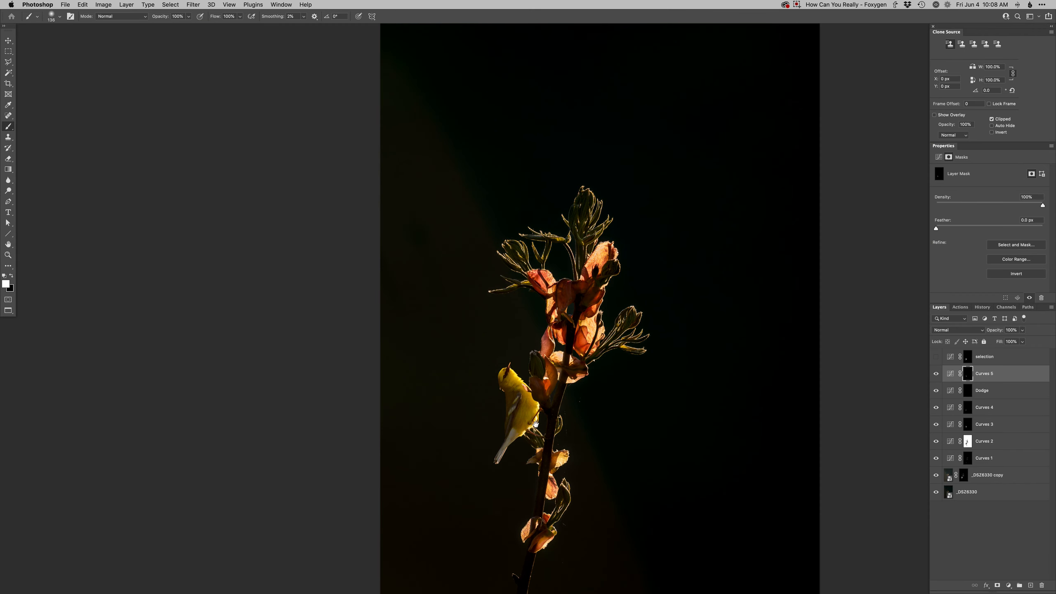
scroll(477, 381, up, 10)
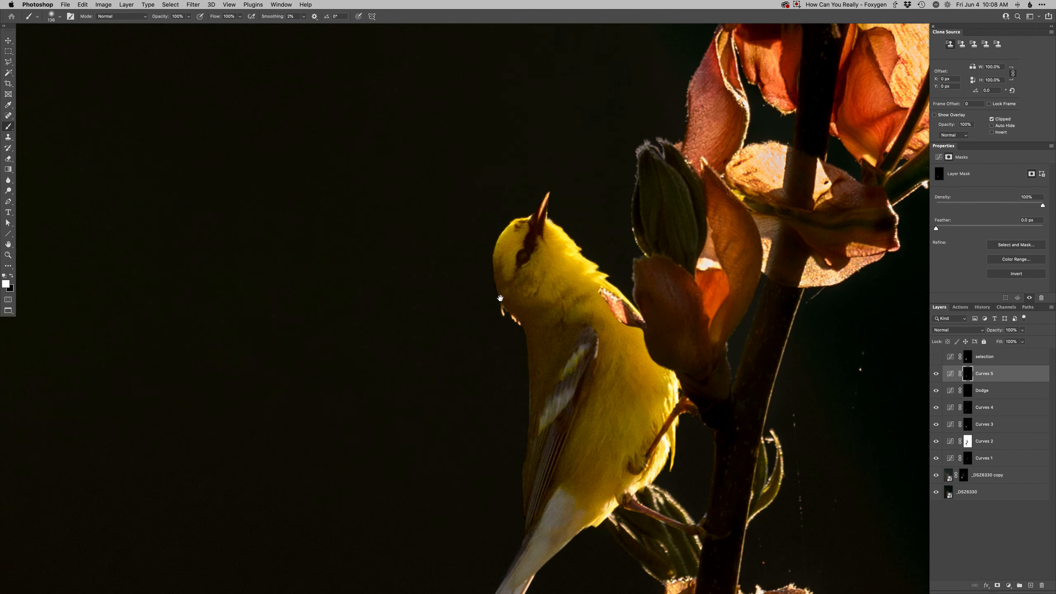
Step: Try desaturating the image with a Hue/Saturation layer at saturation -31, and delete that layer
key(super+u)
key(Return)
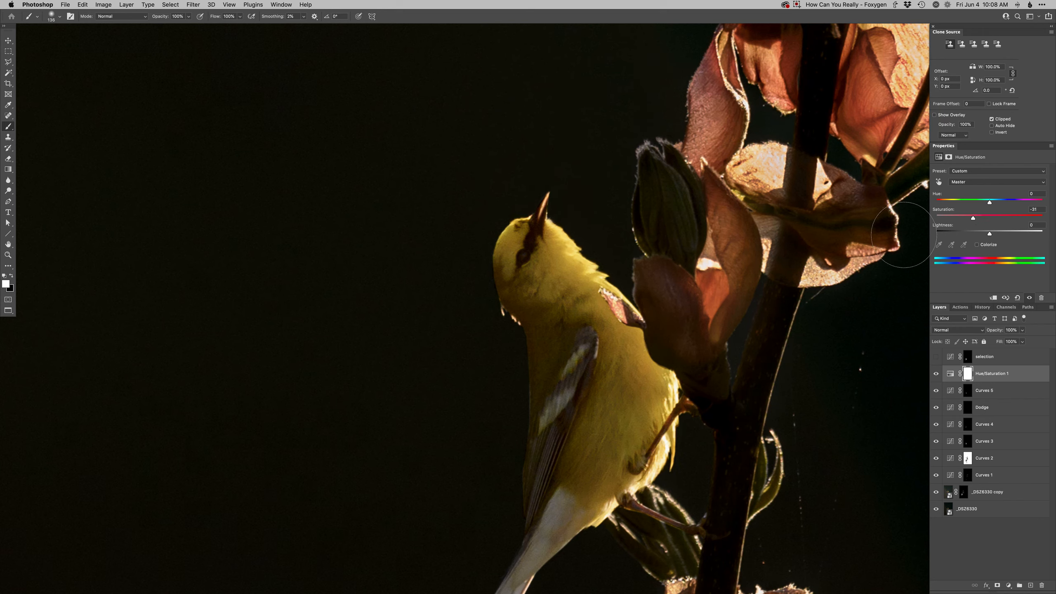
key(BackSpace)
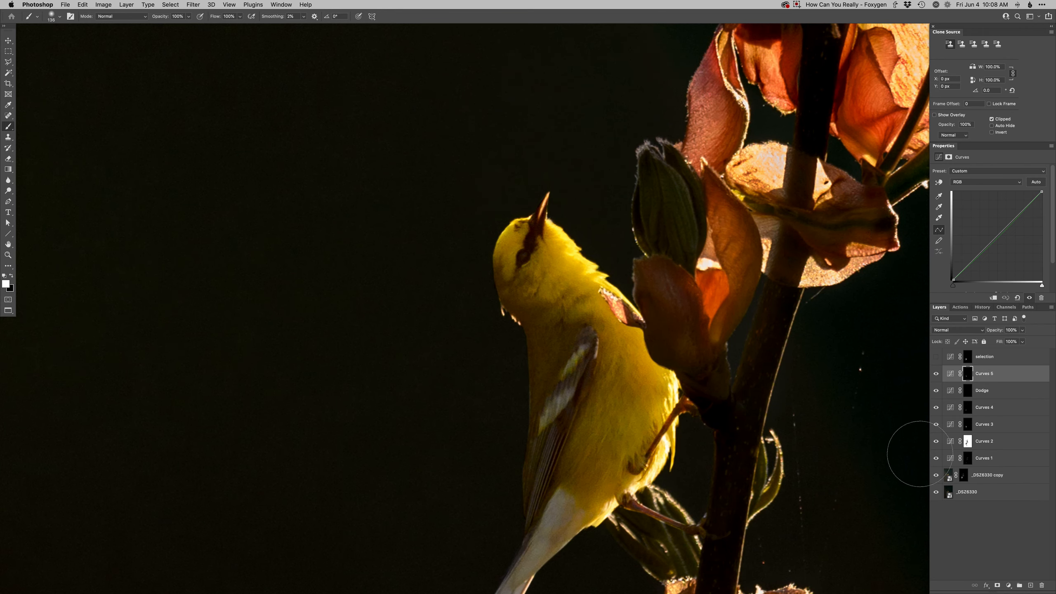
Step: Brush black on the smart object copy's mask along the bird's shaded wing edge and tail
click(964, 475)
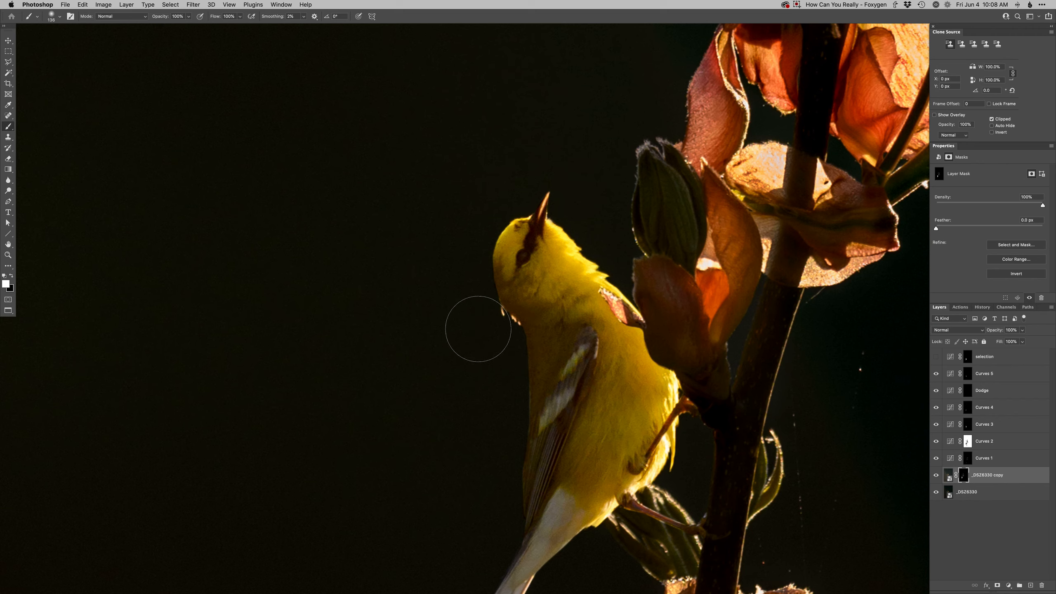
key(x)
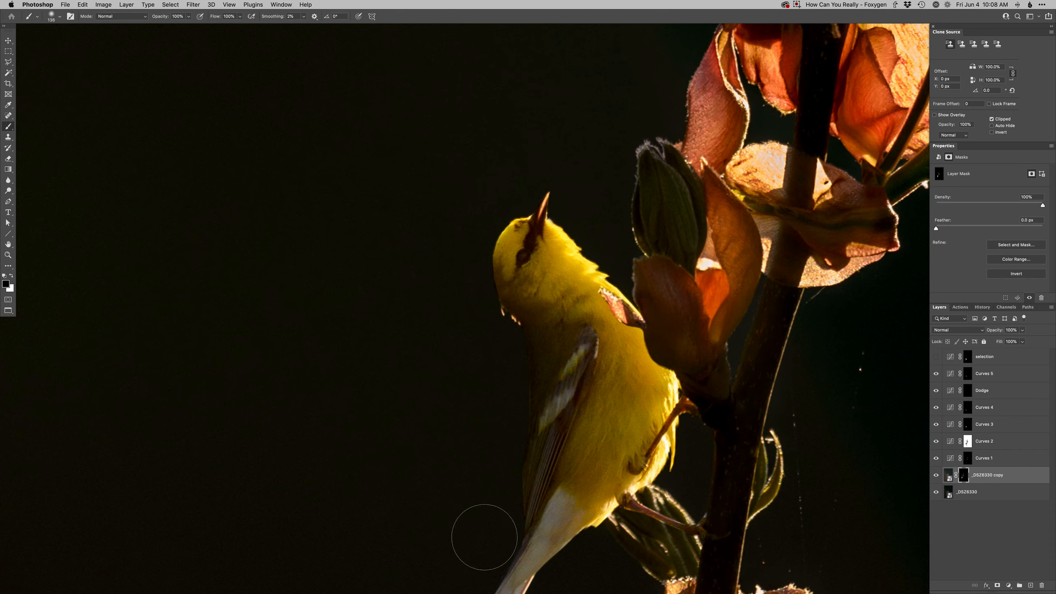
alt+click(506, 428)
alt+click(505, 428)
alt+click(506, 428)
drag(507, 444, 480, 416)
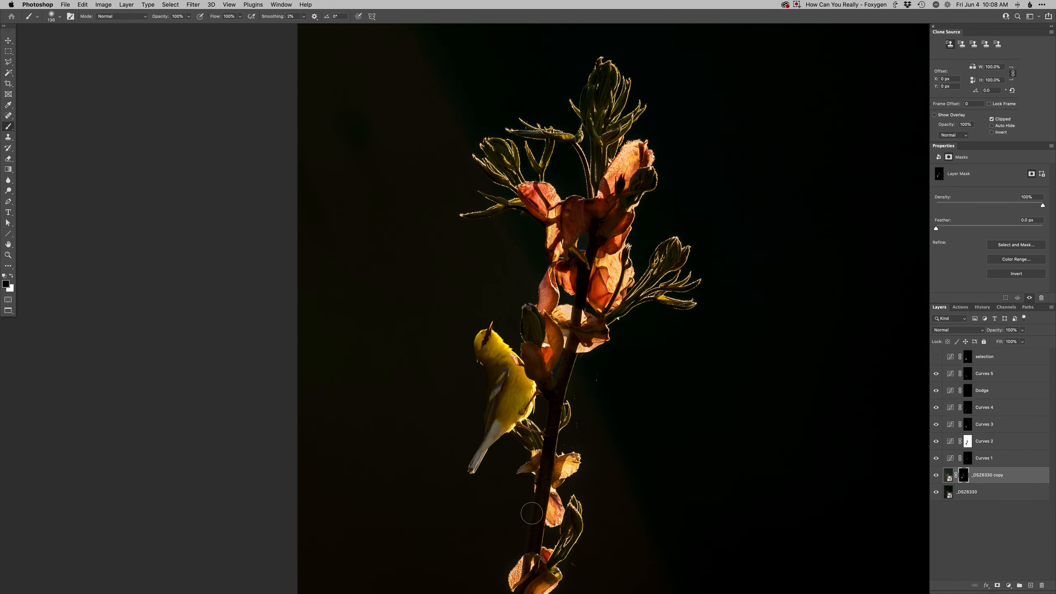
Step: Compare the finished edit with the original photo by toggling all layers above the bottom smart object
alt+click(563, 375)
drag(600, 410, 591, 406)
drag(675, 402, 666, 415)
key(super+minus)
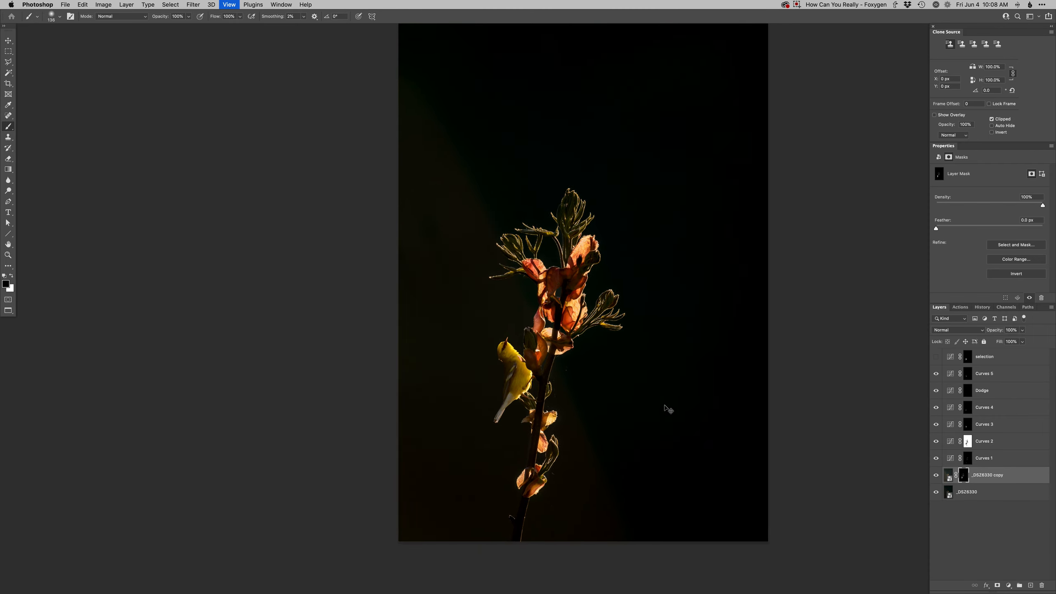
alt+click(936, 492)
alt+click(936, 493)
alt+click(936, 493)
alt+click(936, 493)
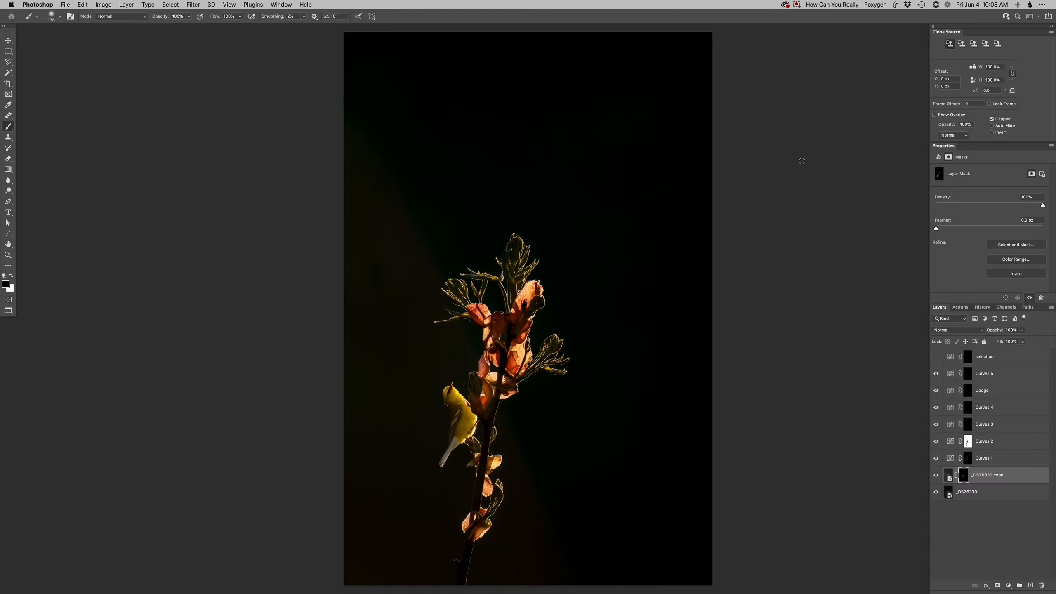
Step: Switch to Safari and open the Online Workshops page on the photographer's website
key(super+Tab)
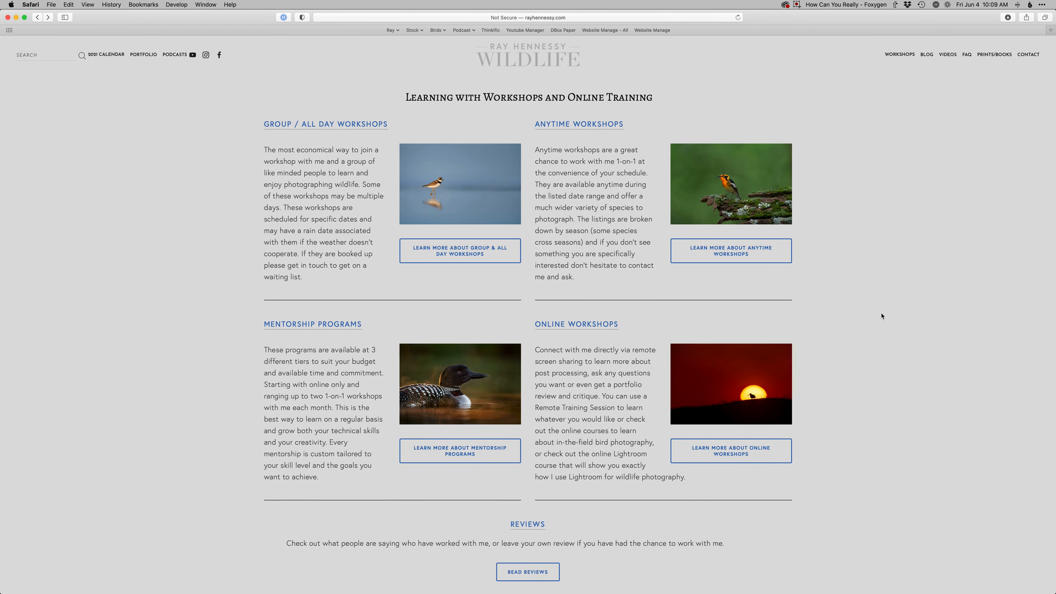
mouse_move(900, 57)
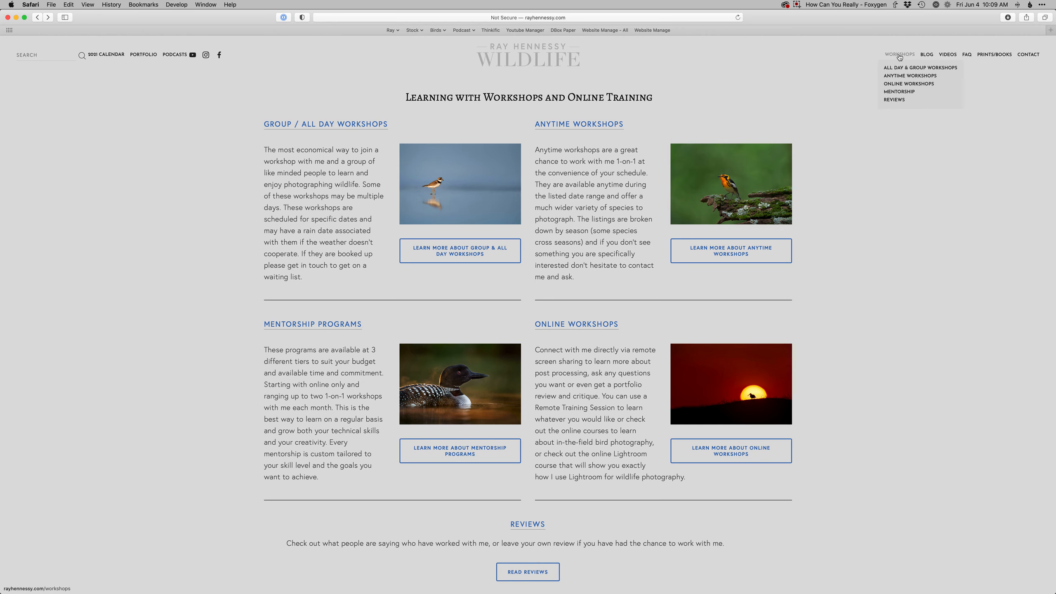
click(599, 325)
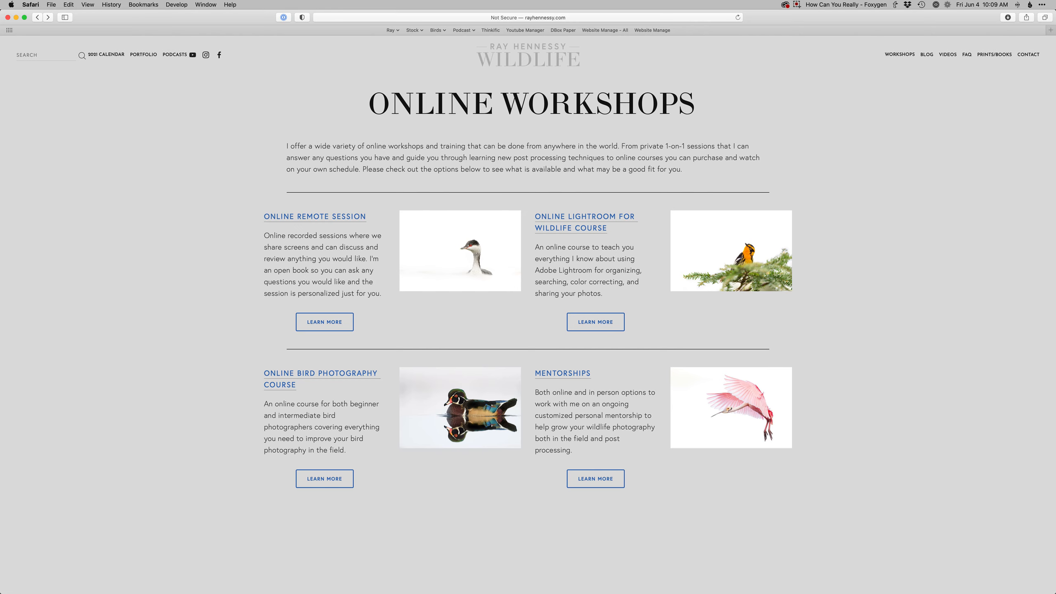
Step: Switch to Lightroom Classic and compare Copy 1 with the PSD edit in Survey view with the side panels hidden
scroll(703, 370, left, 5)
key(super+Tab)
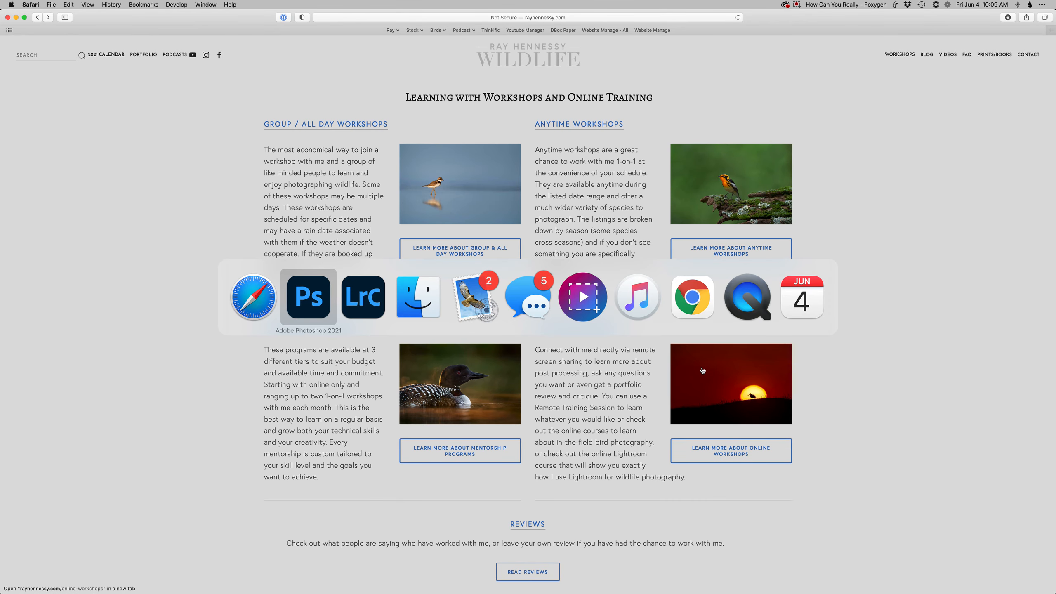
key(g)
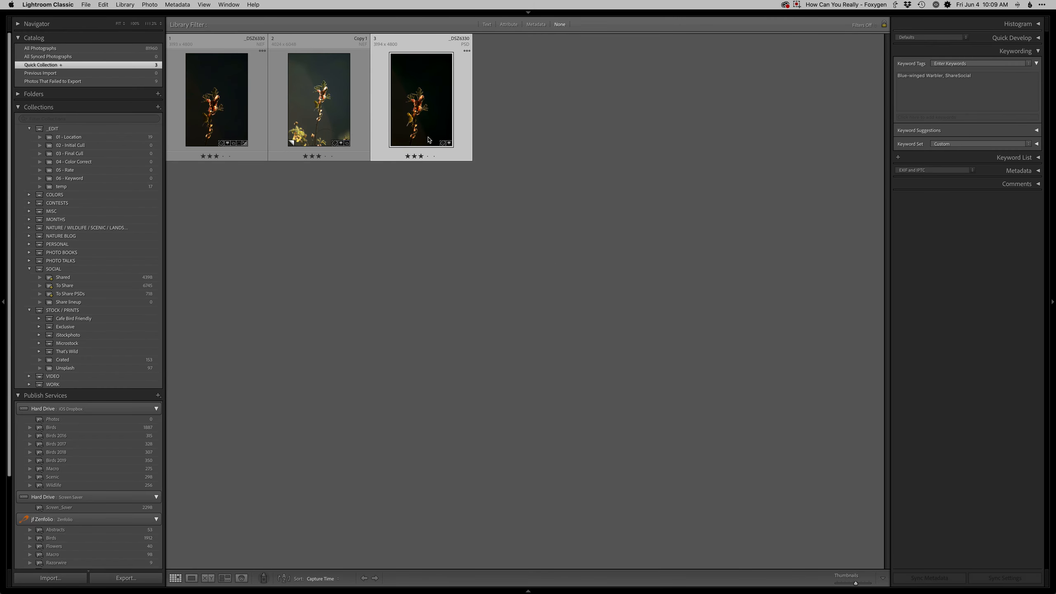
super+click(313, 117)
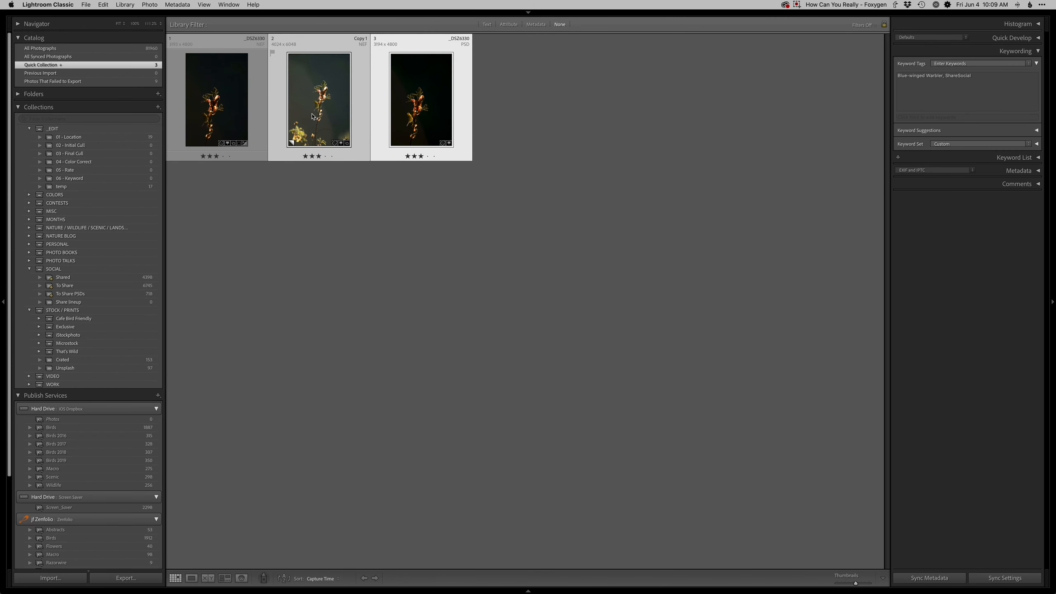
key(n)
key(Tab)
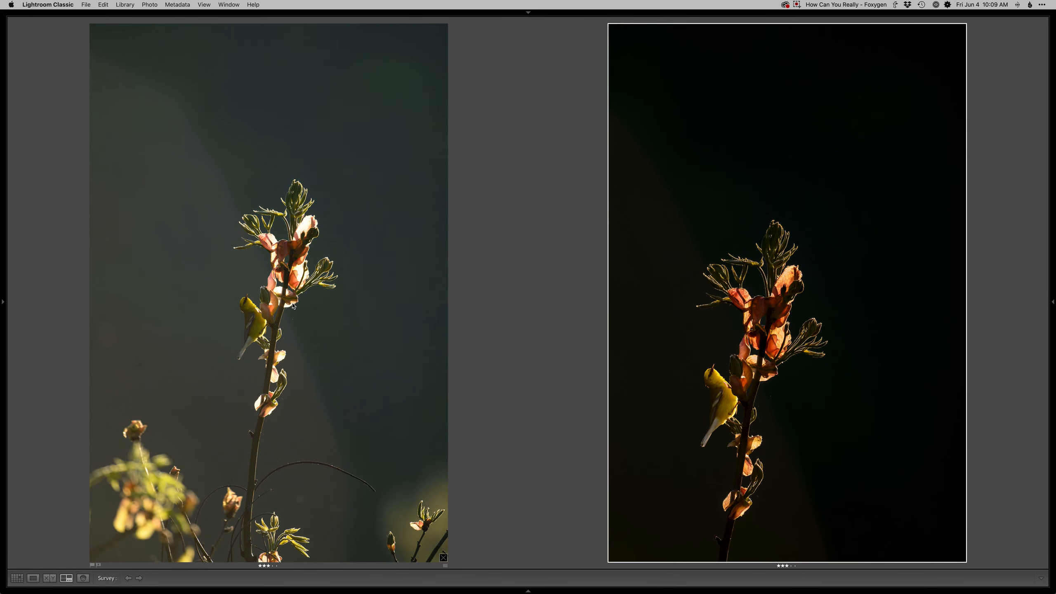
Step: Check the camera exposure settings of the brighter Copy 1 photo in Loupe view and hide the info overlay
key(e)
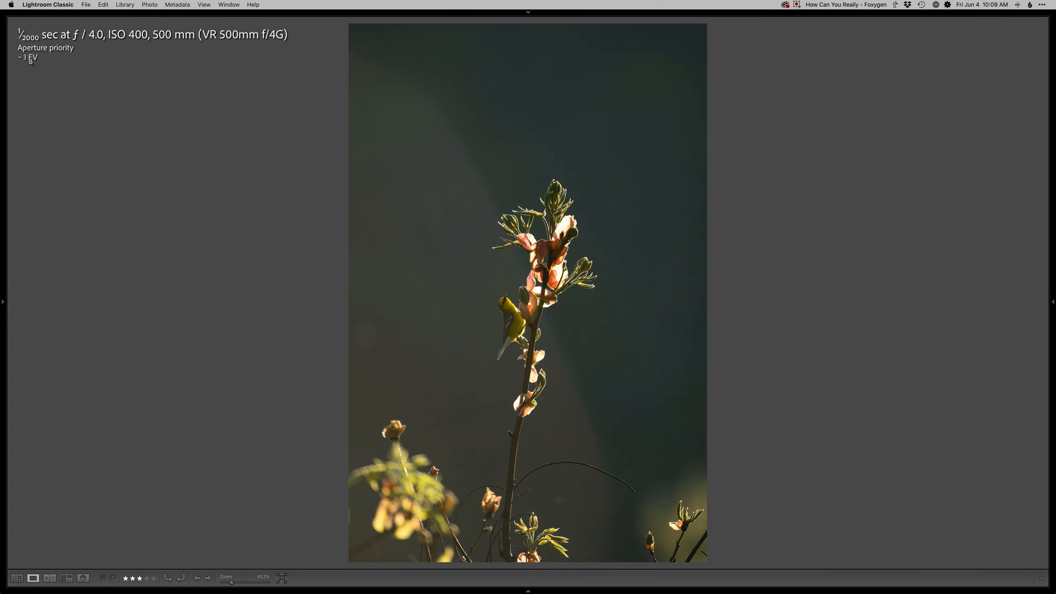
key(i)
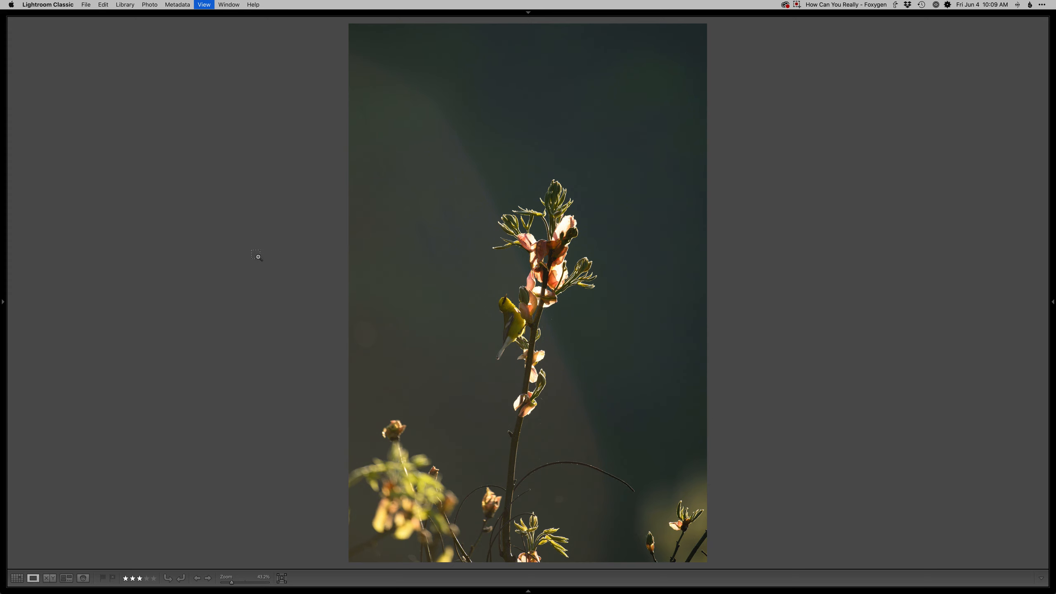
key(n)
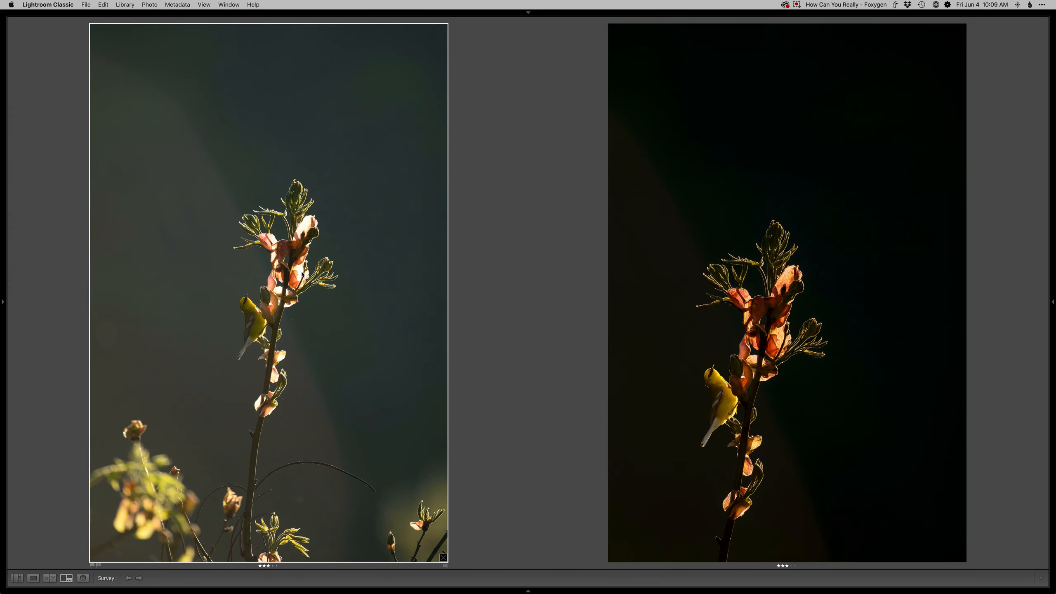
key(e)
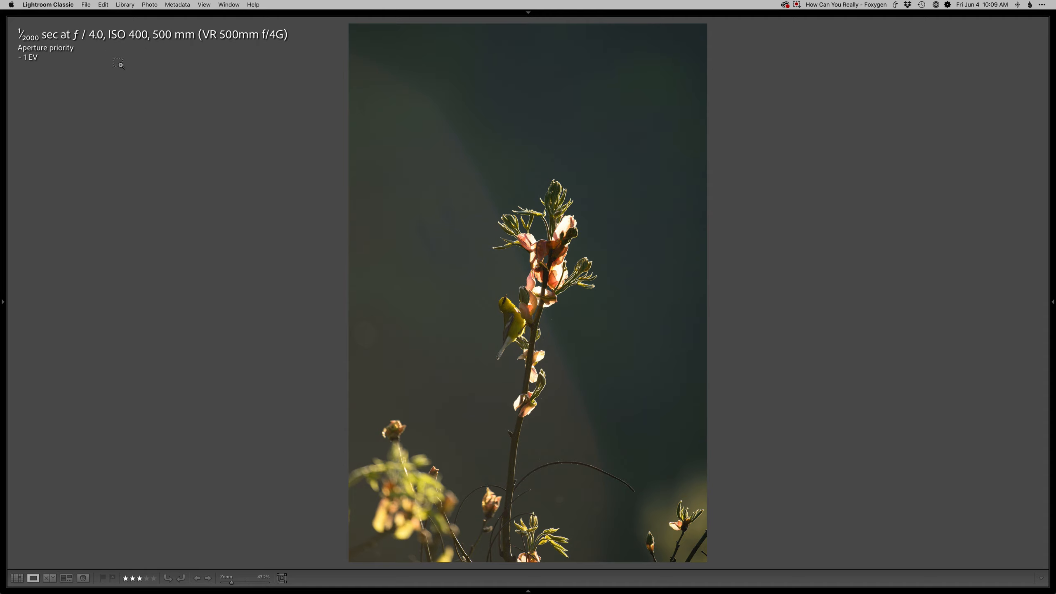
key(super+i)
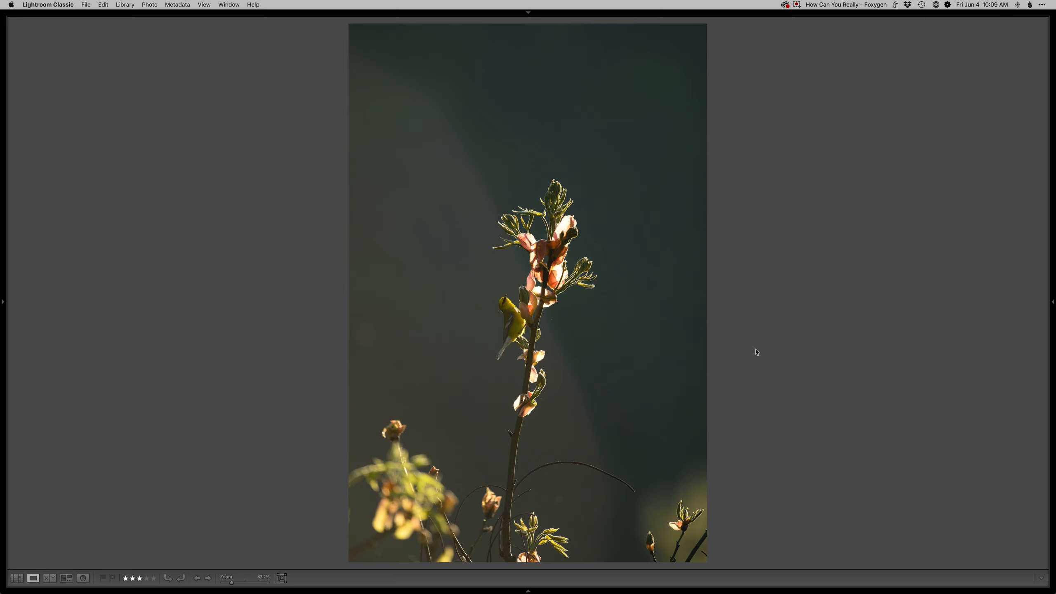
Step: Return to the comparison of both versions and display the darker PSD edit full screen
key(n)
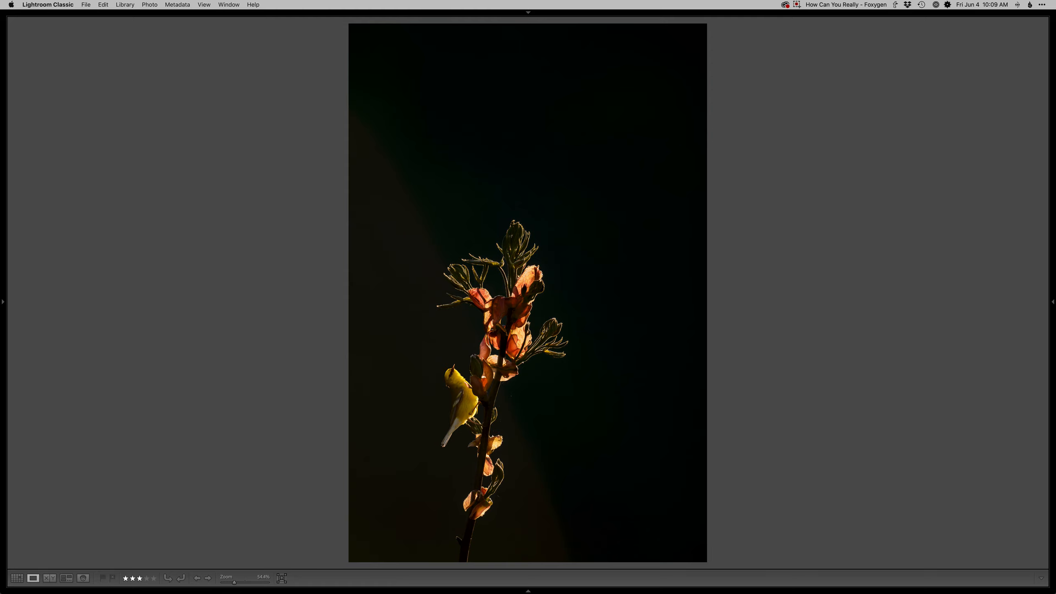
key(f)
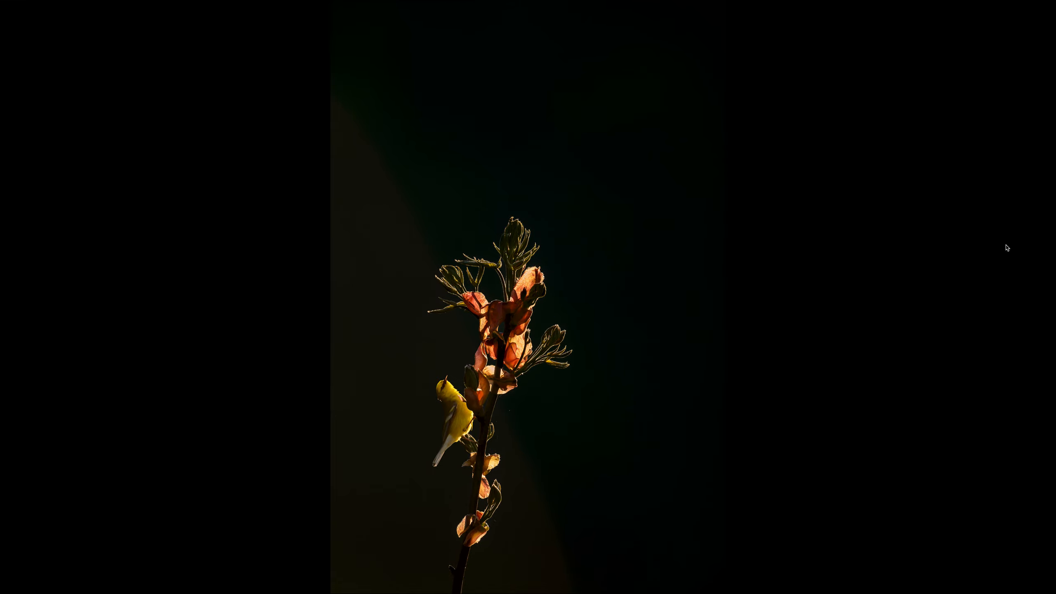